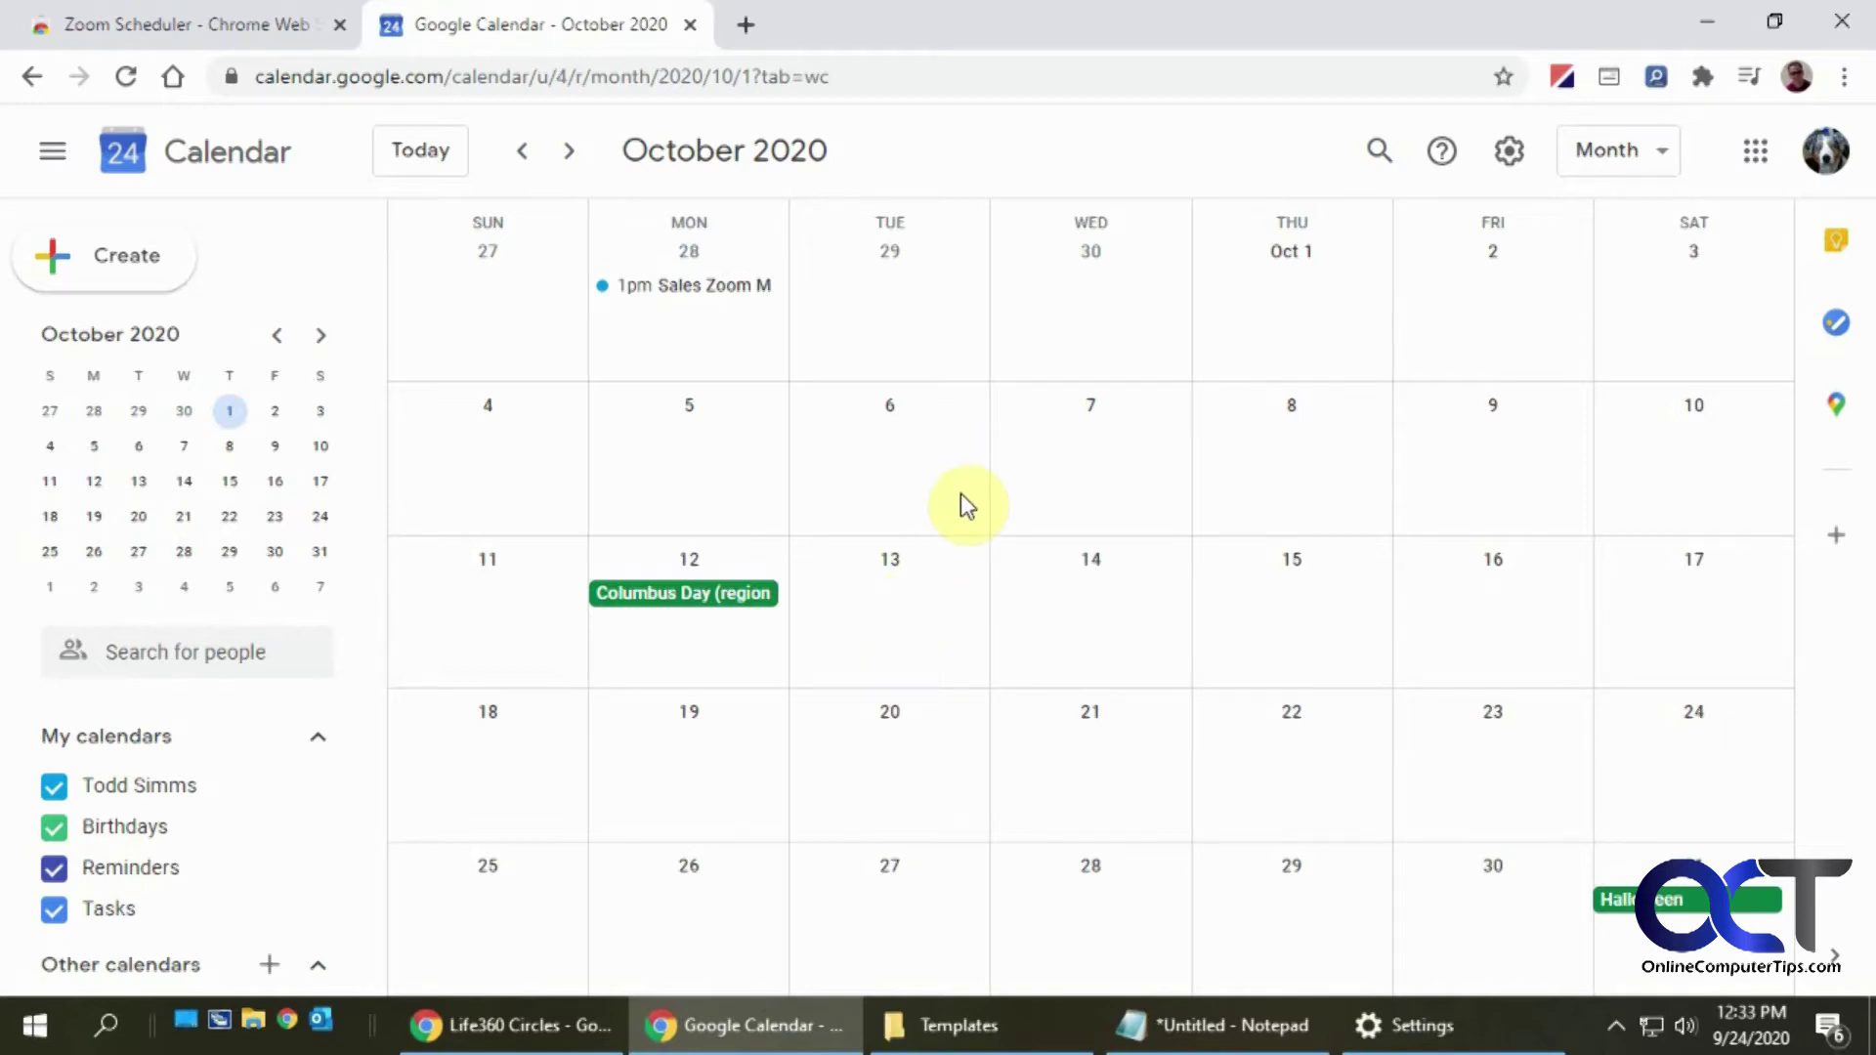
- Switch from the October 2020 calendar to the Zoom Scheduler Chrome Web Store page
{"action": "left_click", "coordinate": [234, 30]}
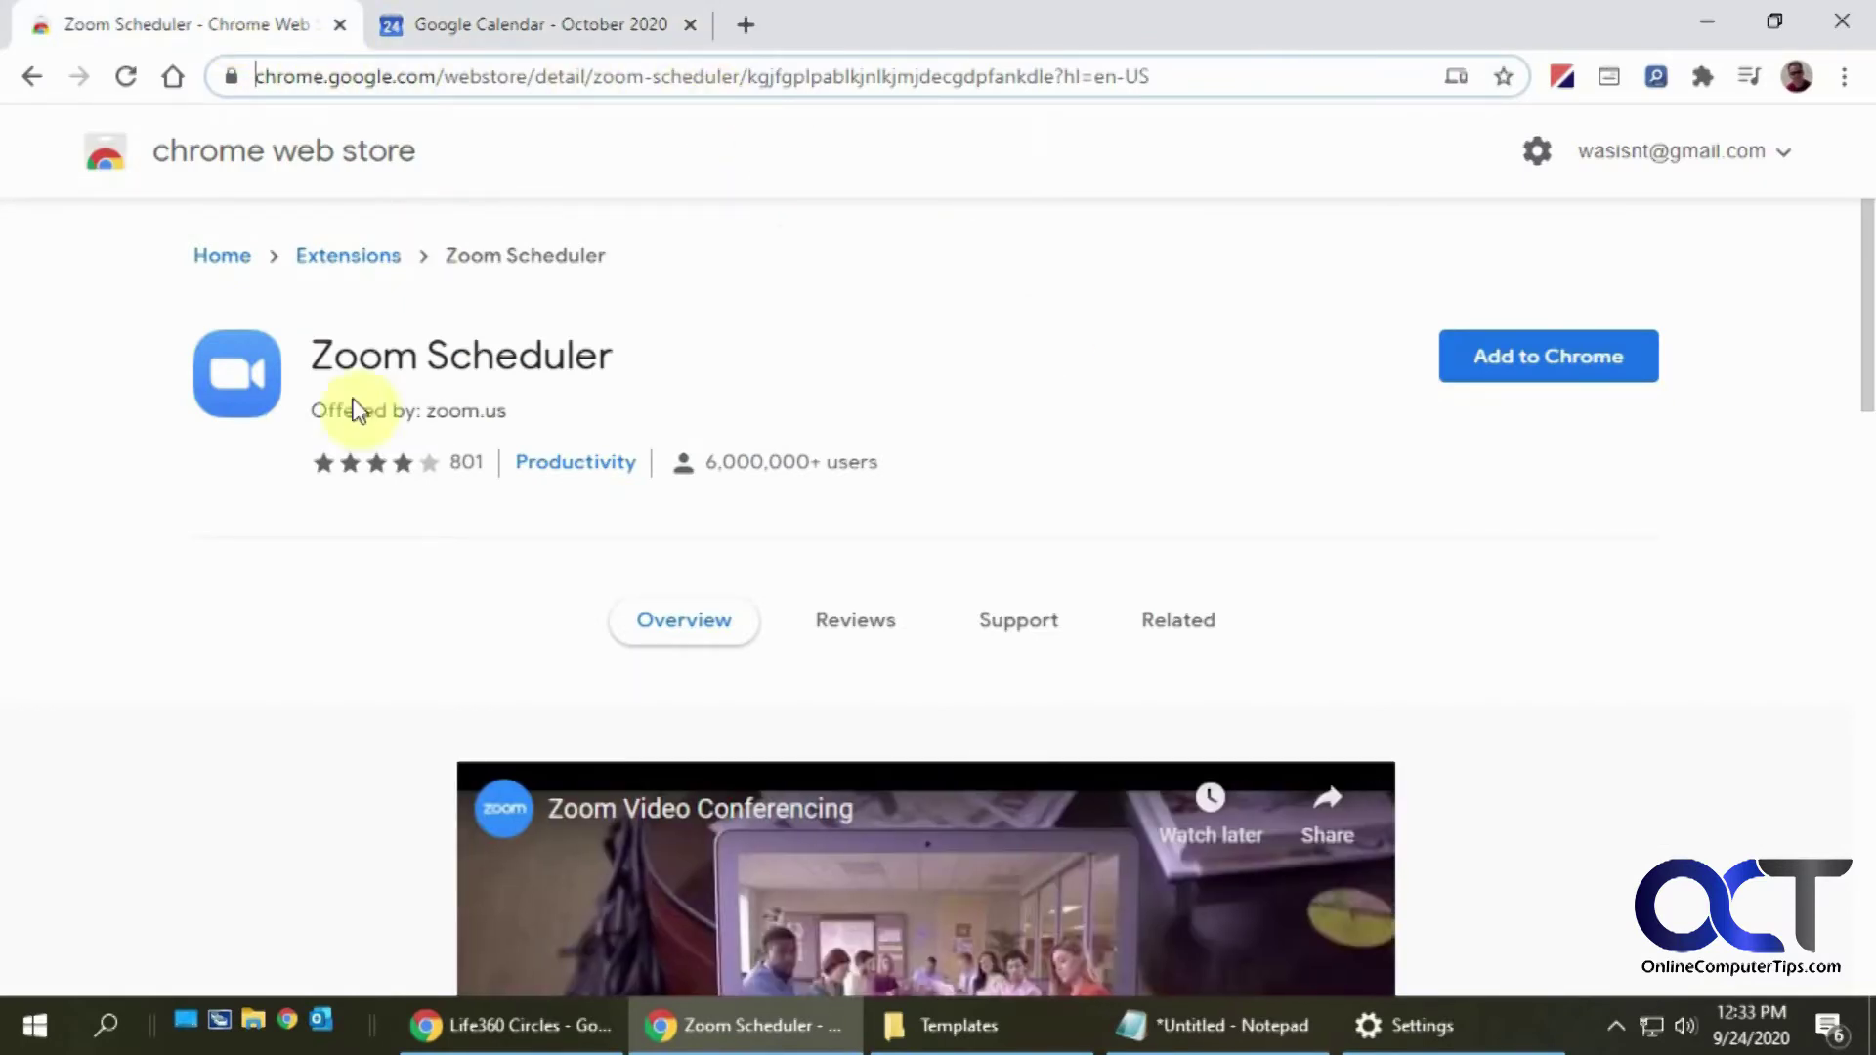
- Add the Zoom Scheduler extension to Chrome, dismiss the notice, and return to Calendar
{"action": "left_click", "coordinate": [1573, 364]}
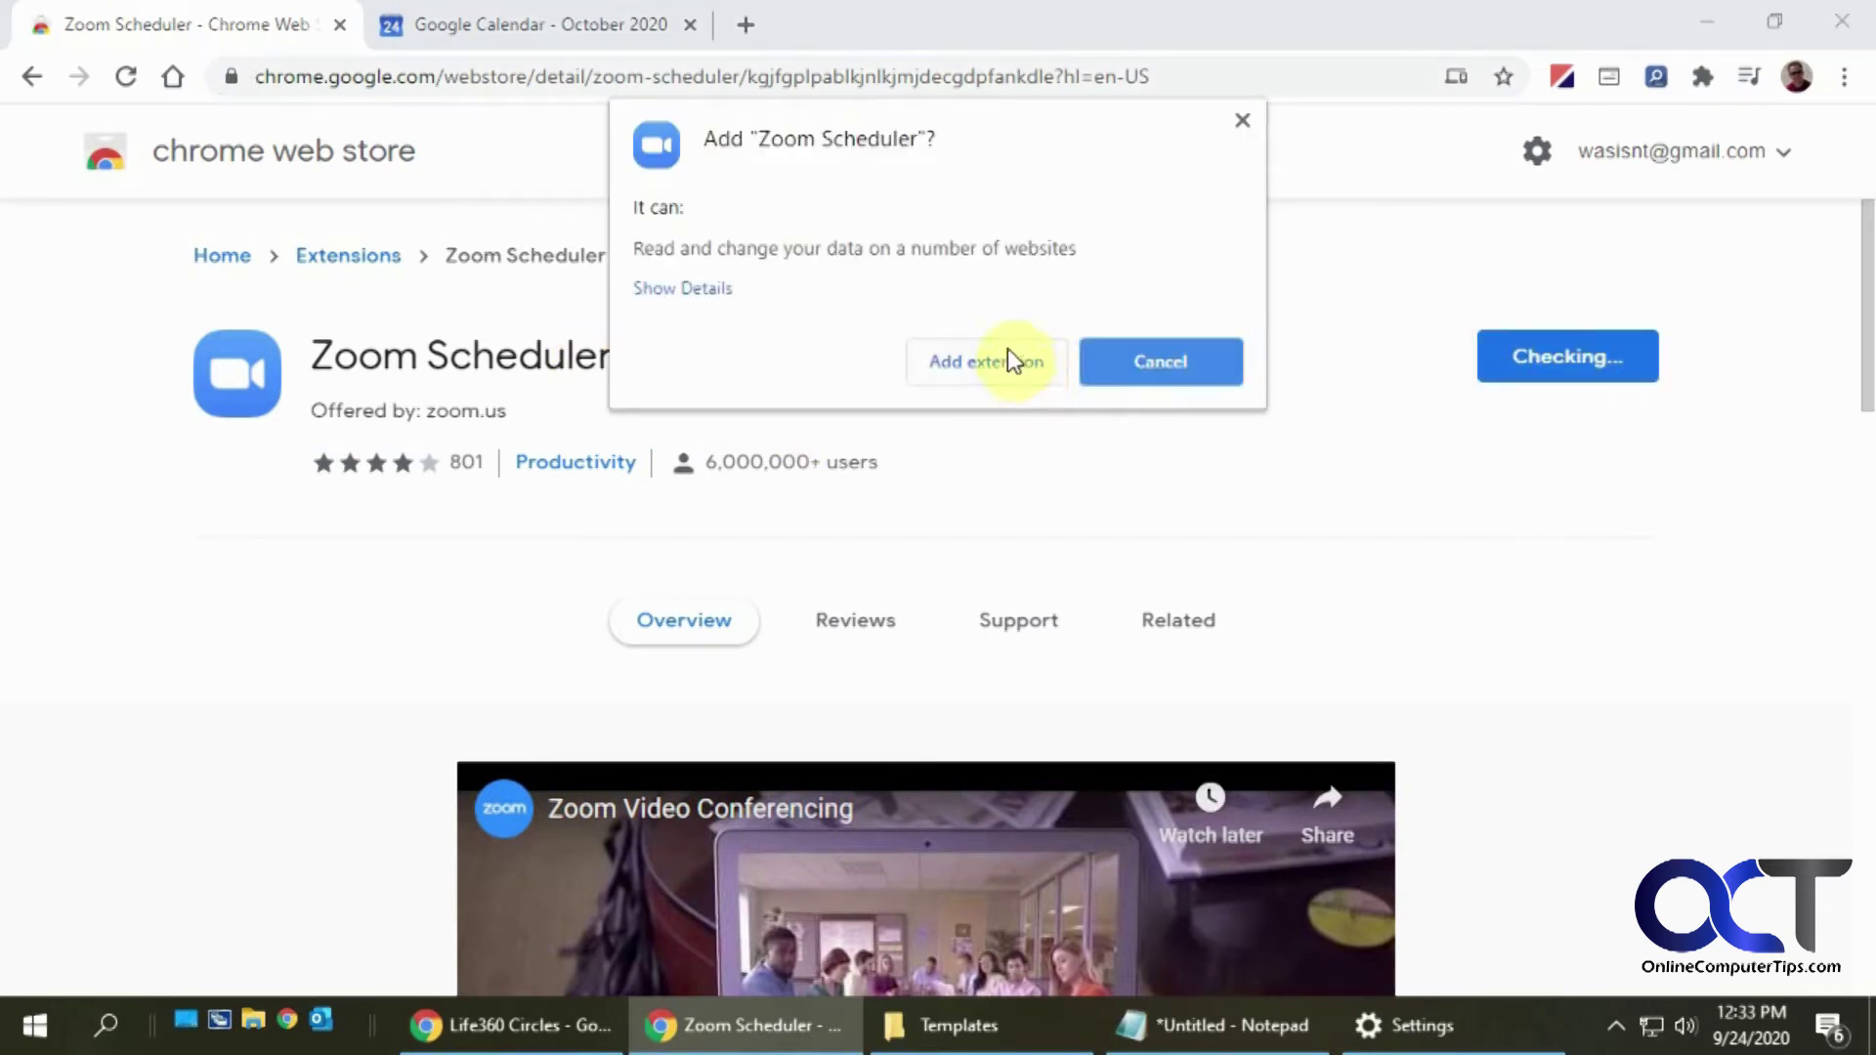
{"action": "left_click", "coordinate": [1010, 359]}
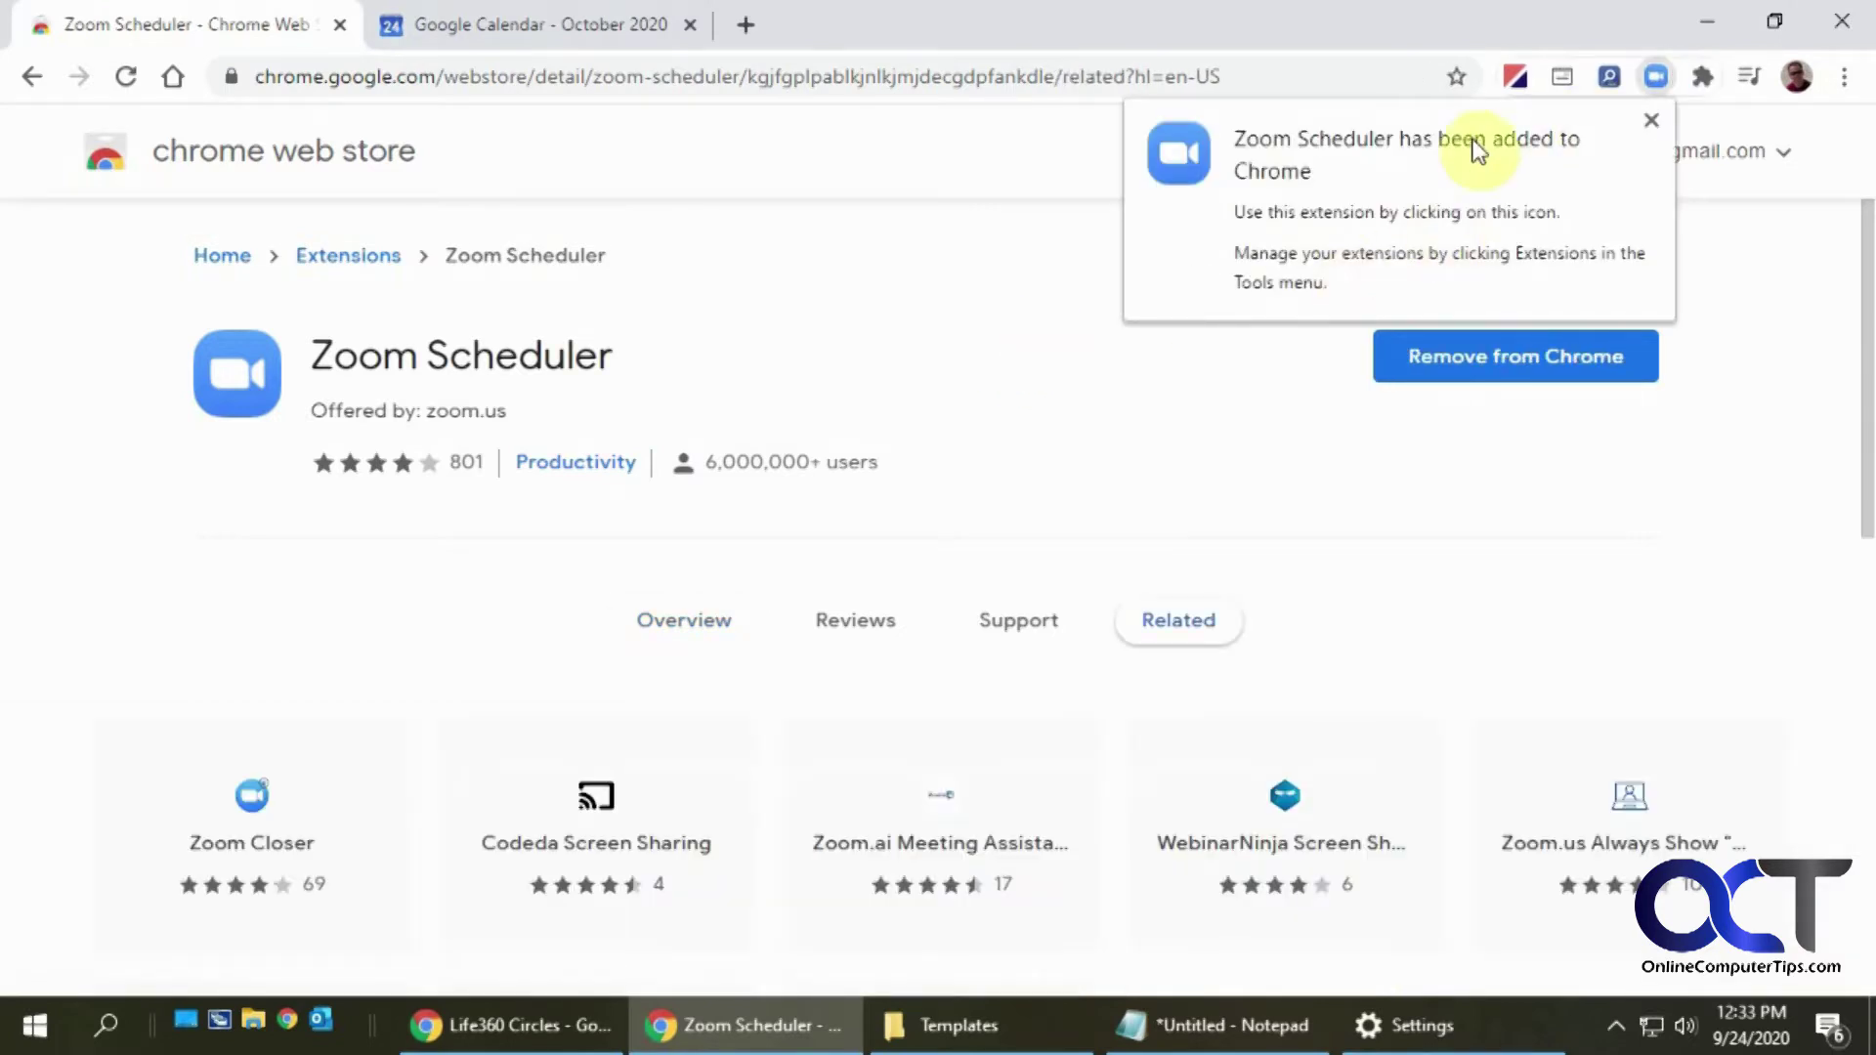
{"action": "left_click", "coordinate": [1648, 122]}
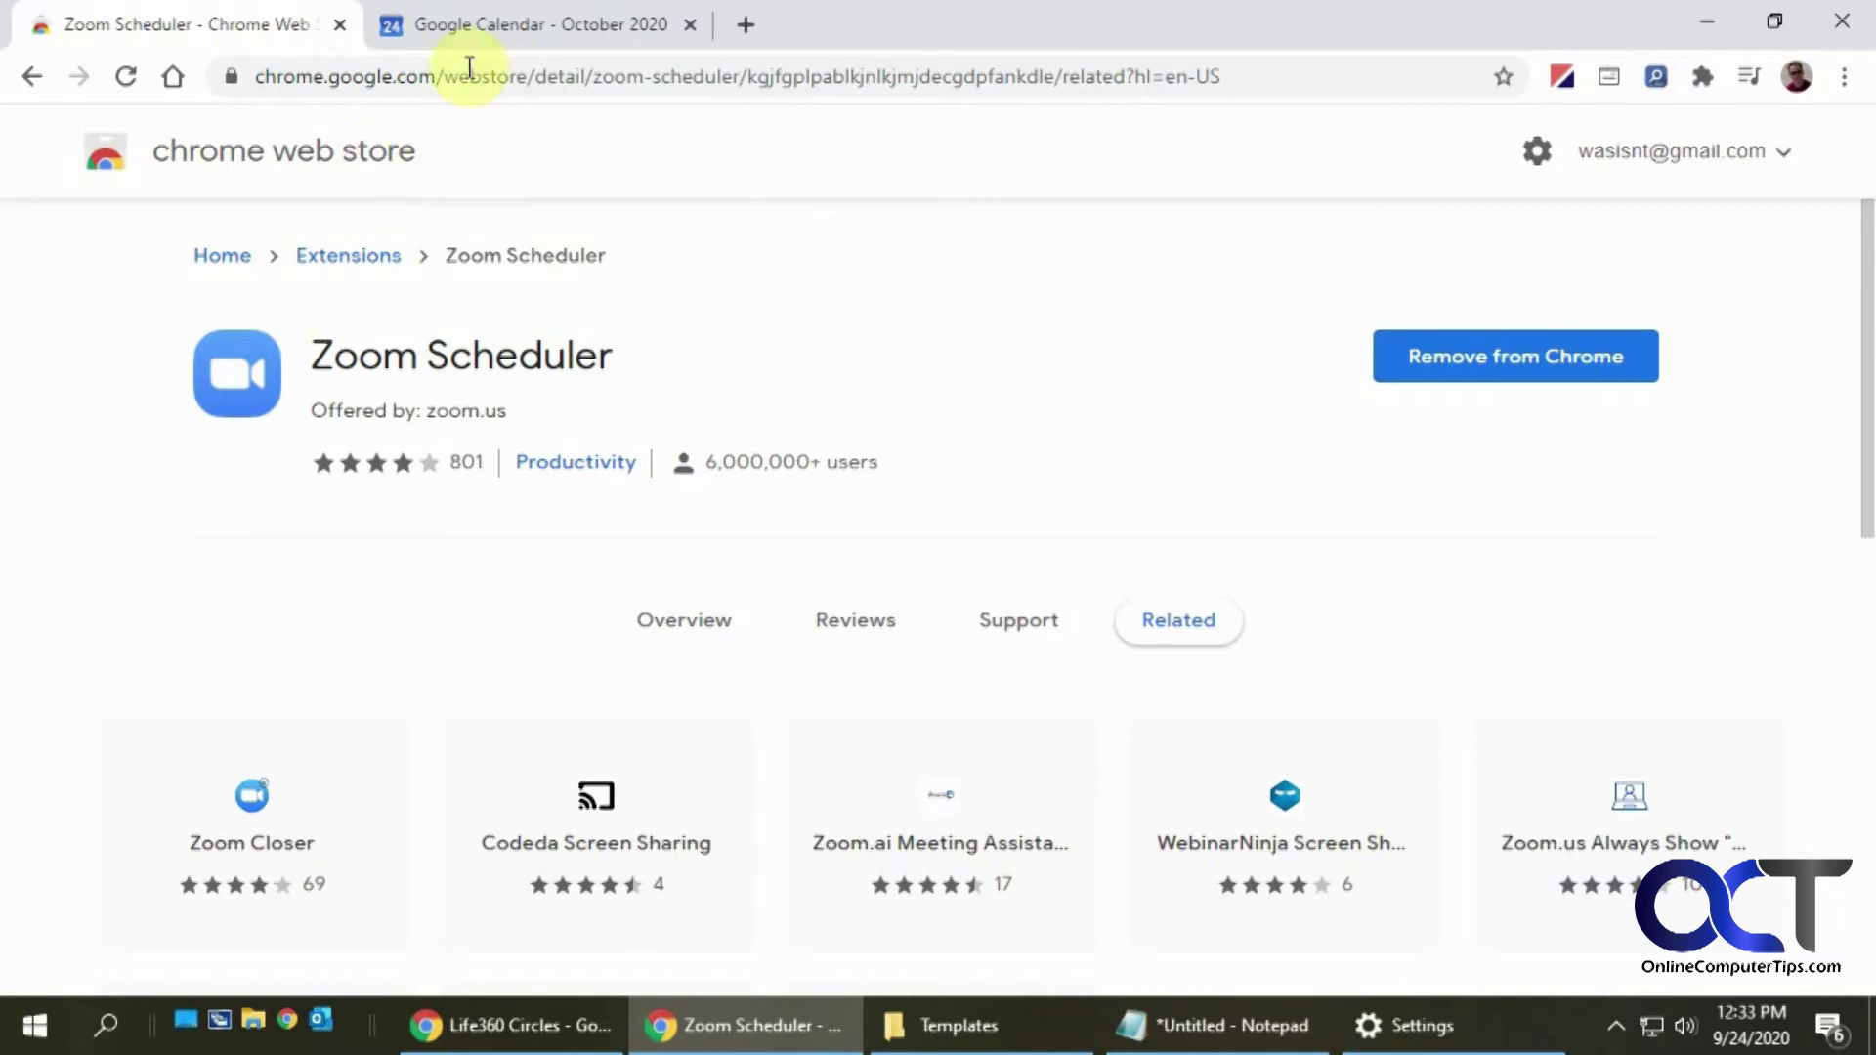
{"action": "left_click", "coordinate": [558, 37]}
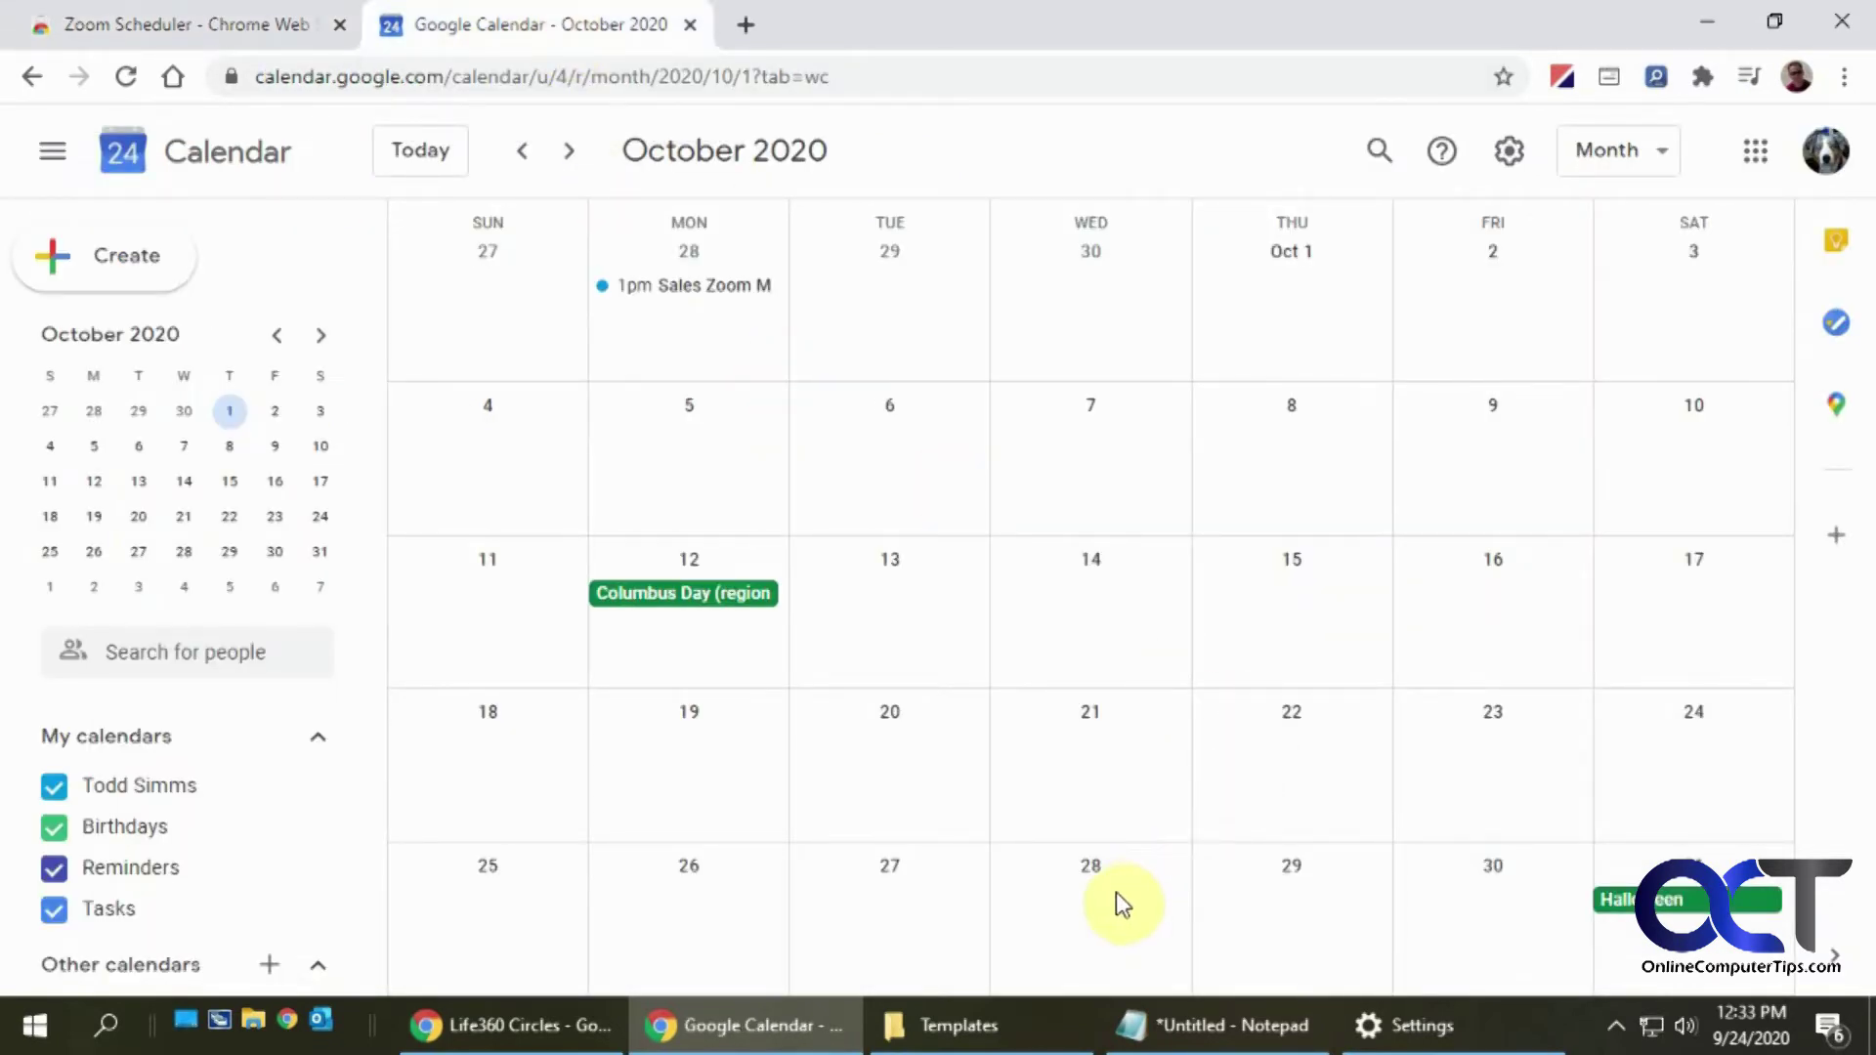
- Scroll to November, start a draft event on Nov 17, then discard it
{"action": "scroll", "coordinate": [1116, 893], "scroll_direction": "down", "scroll_amount": 1}
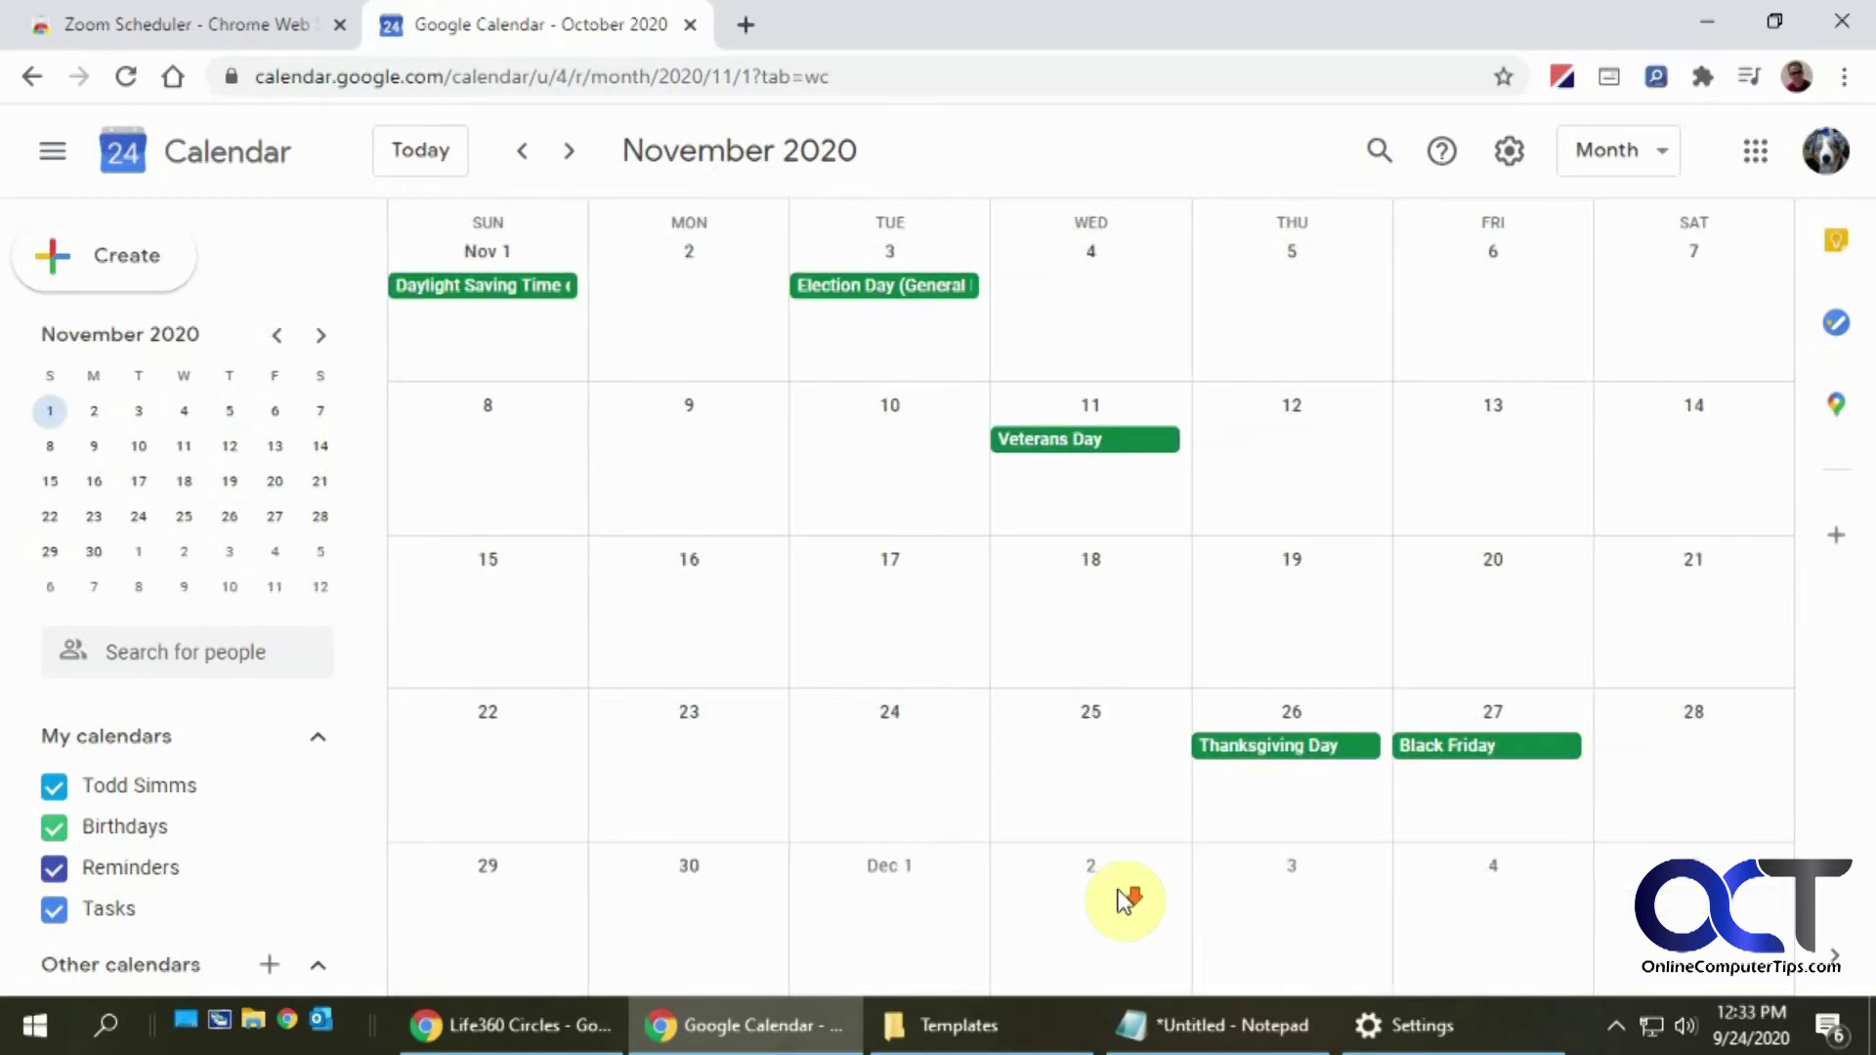
{"action": "left_click", "coordinate": [919, 630]}
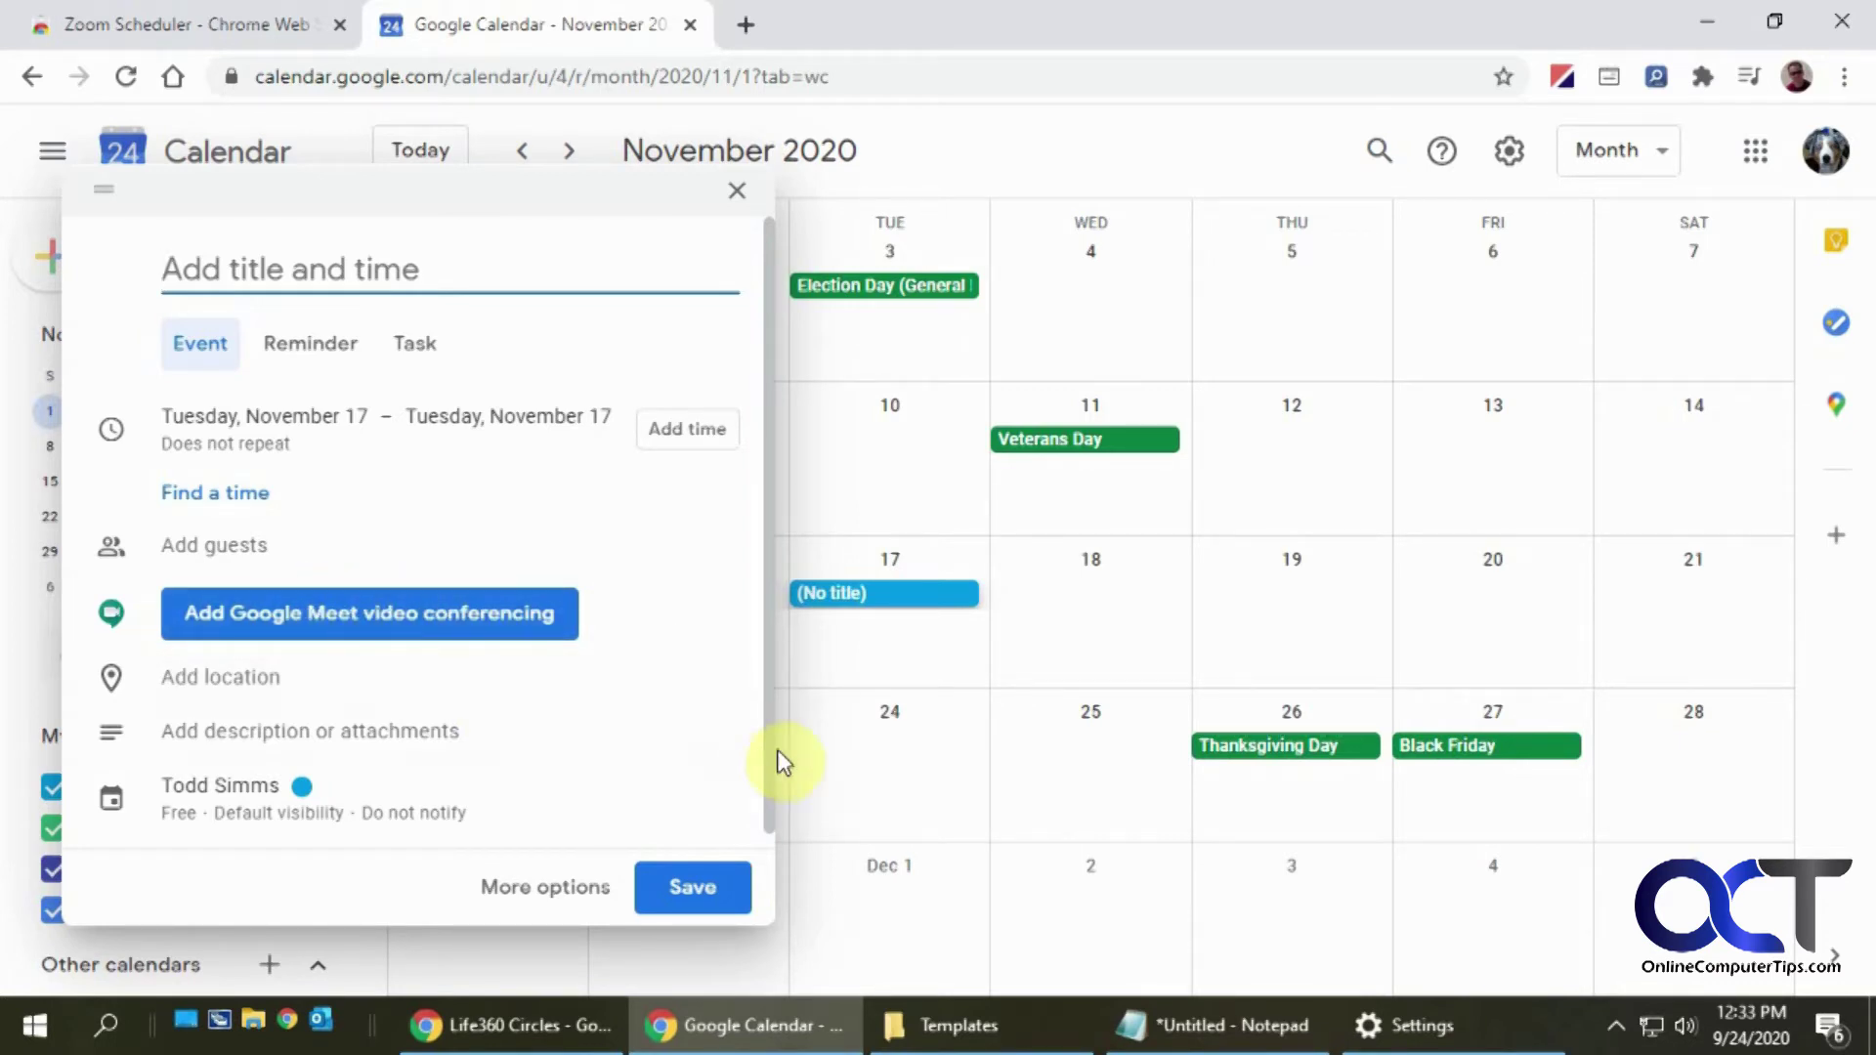
{"action": "left_click", "coordinate": [877, 790]}
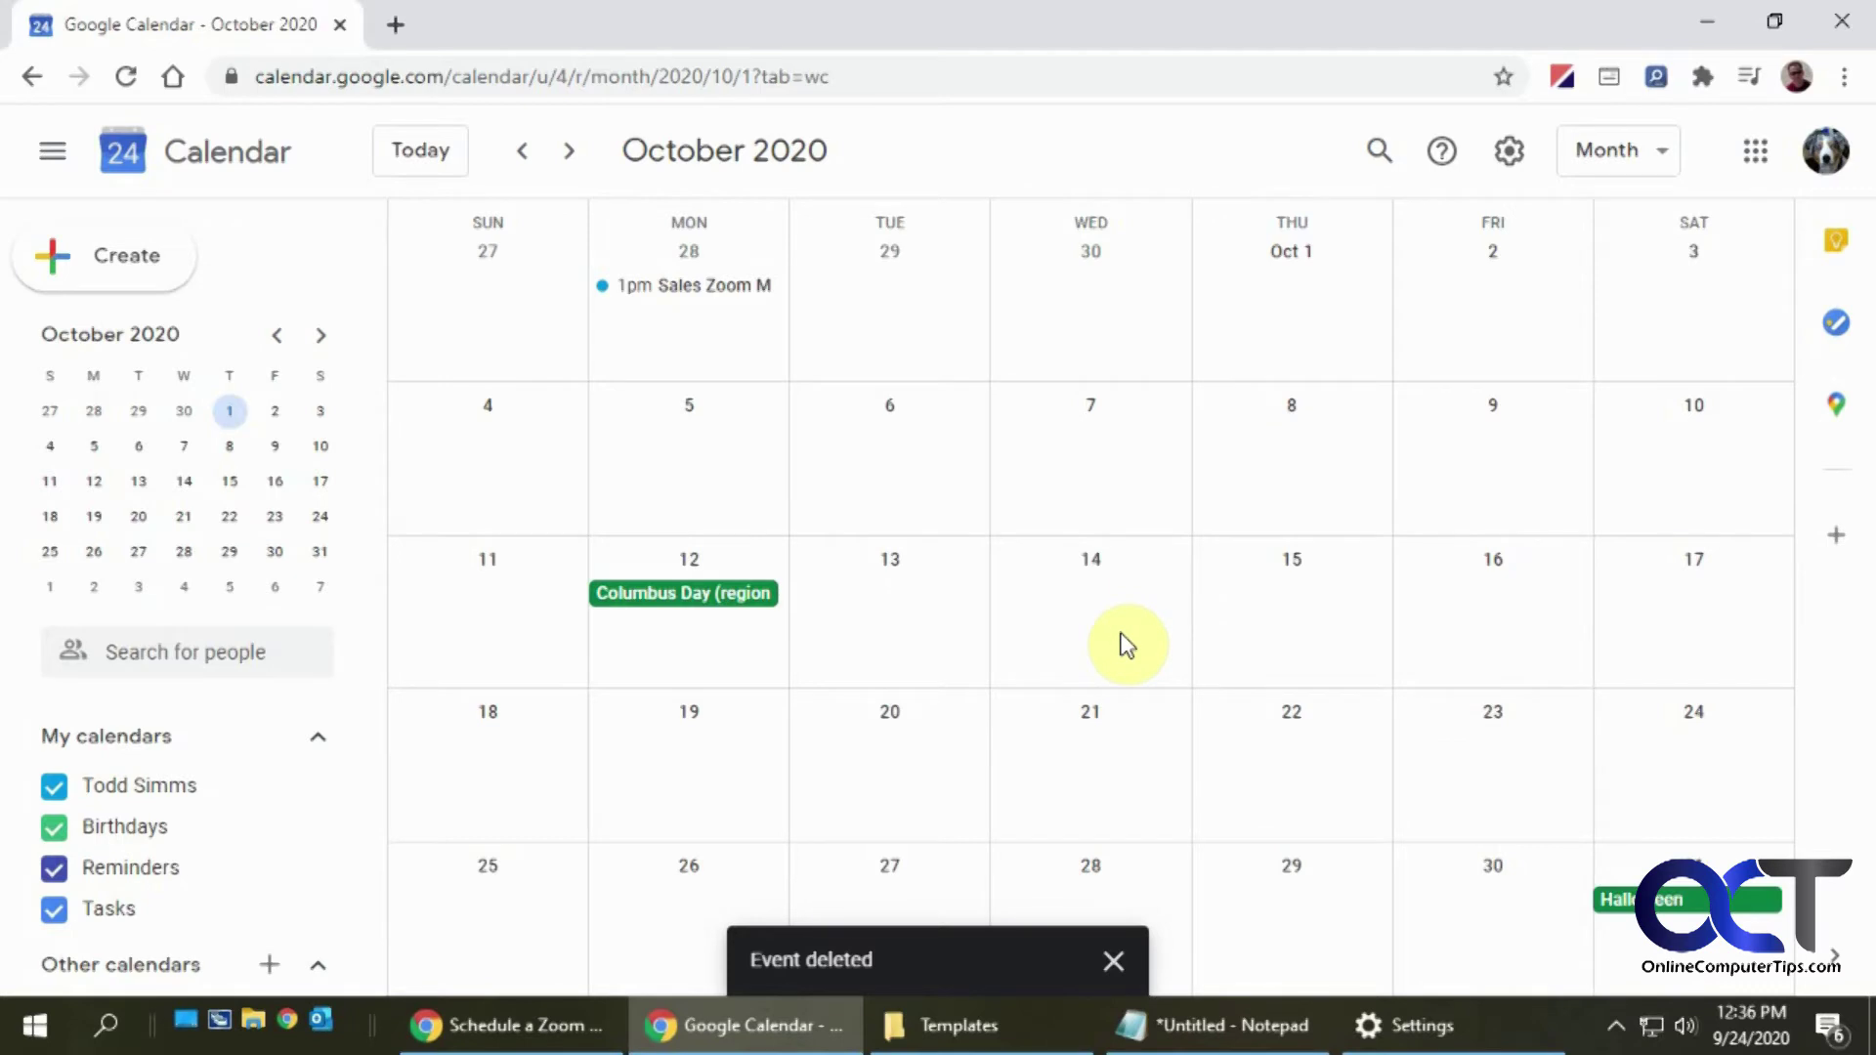
- Create an Oct 14 event titled 'Sales Zoom Meeting' in the full editor, timed 10:00–10:30am
{"action": "left_click", "coordinate": [1083, 630]}
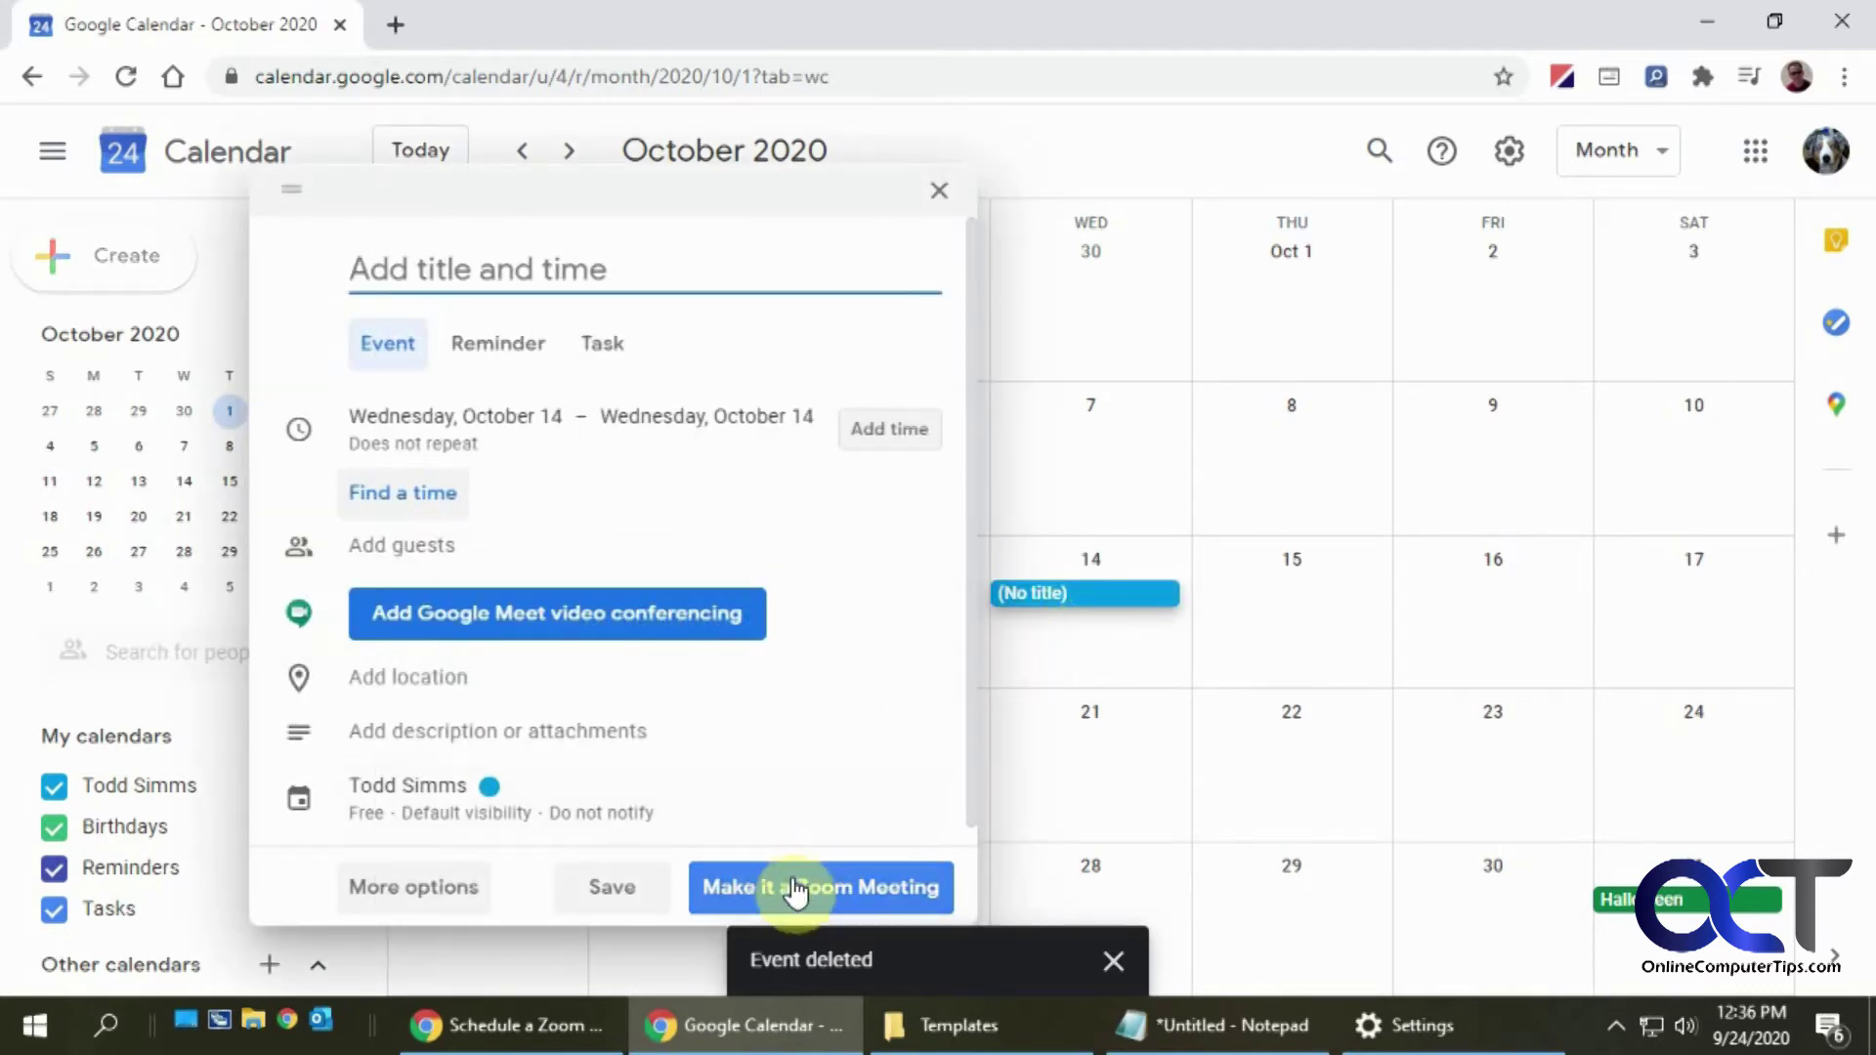
{"action": "left_click", "coordinate": [418, 891]}
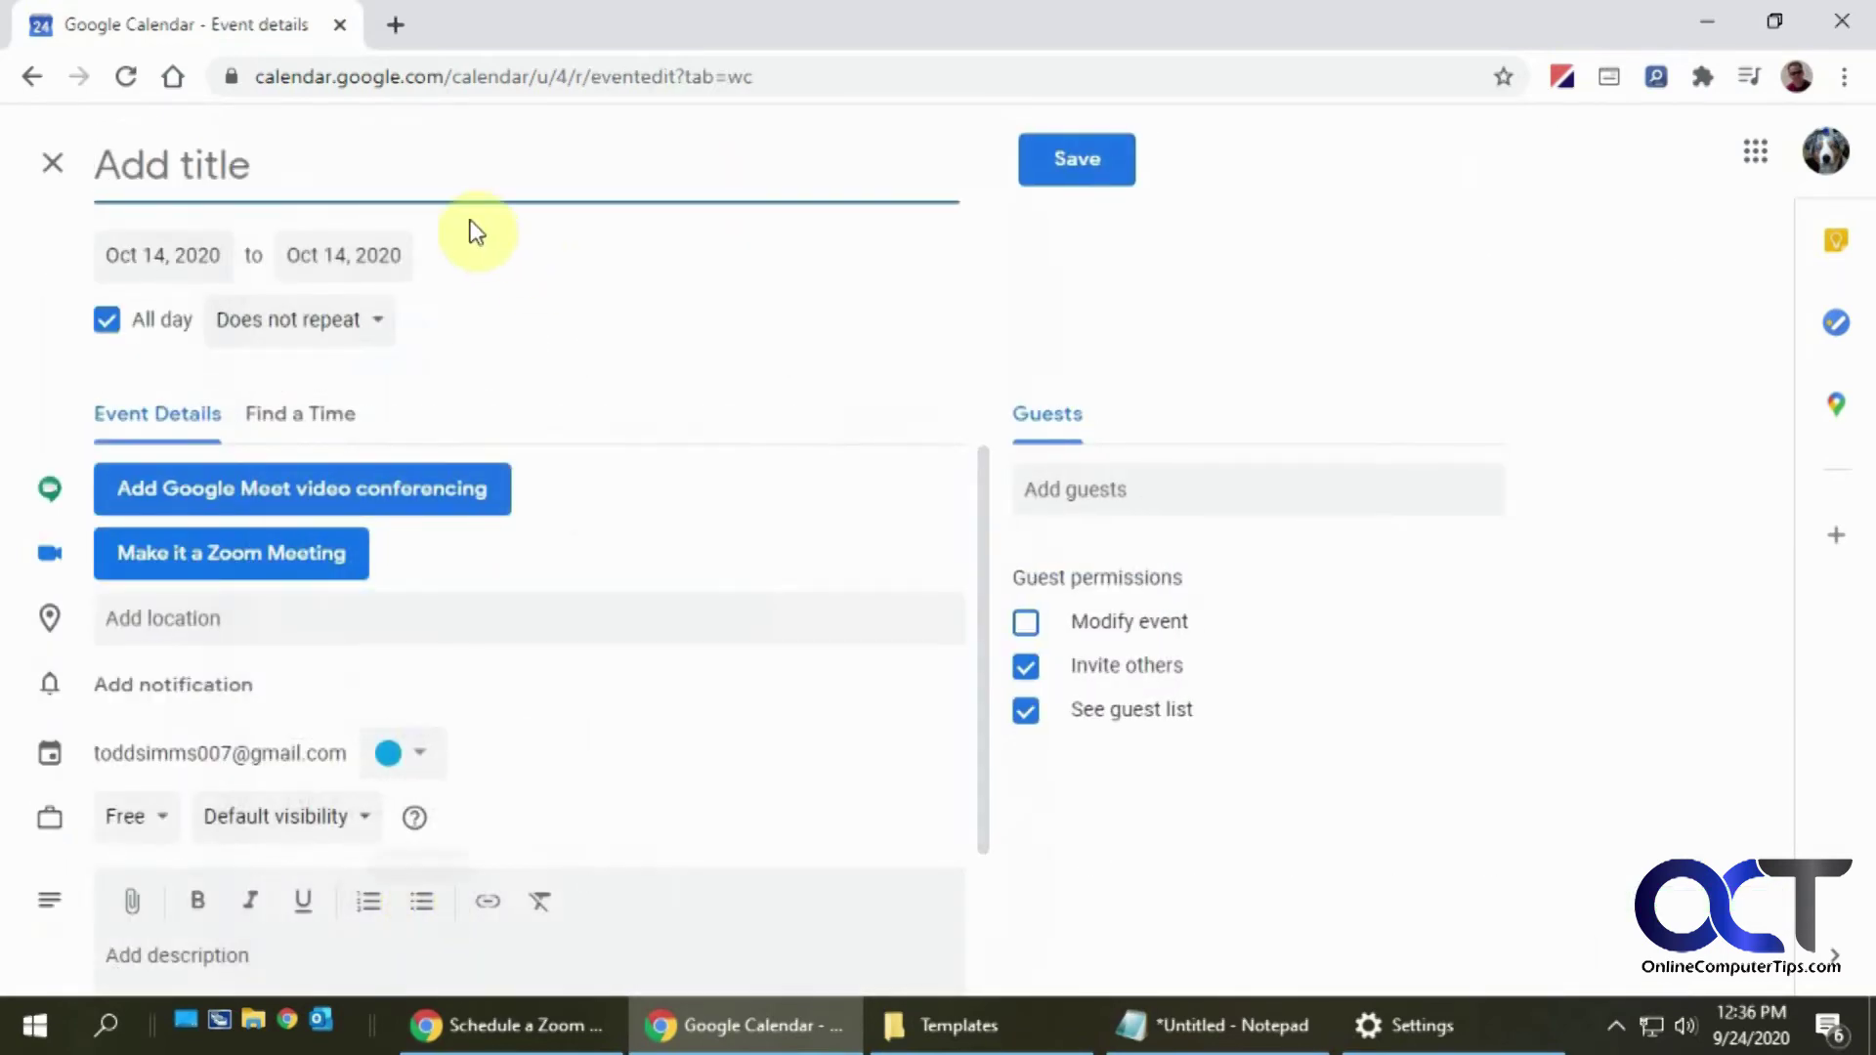
{"action": "type", "text": "sal"}
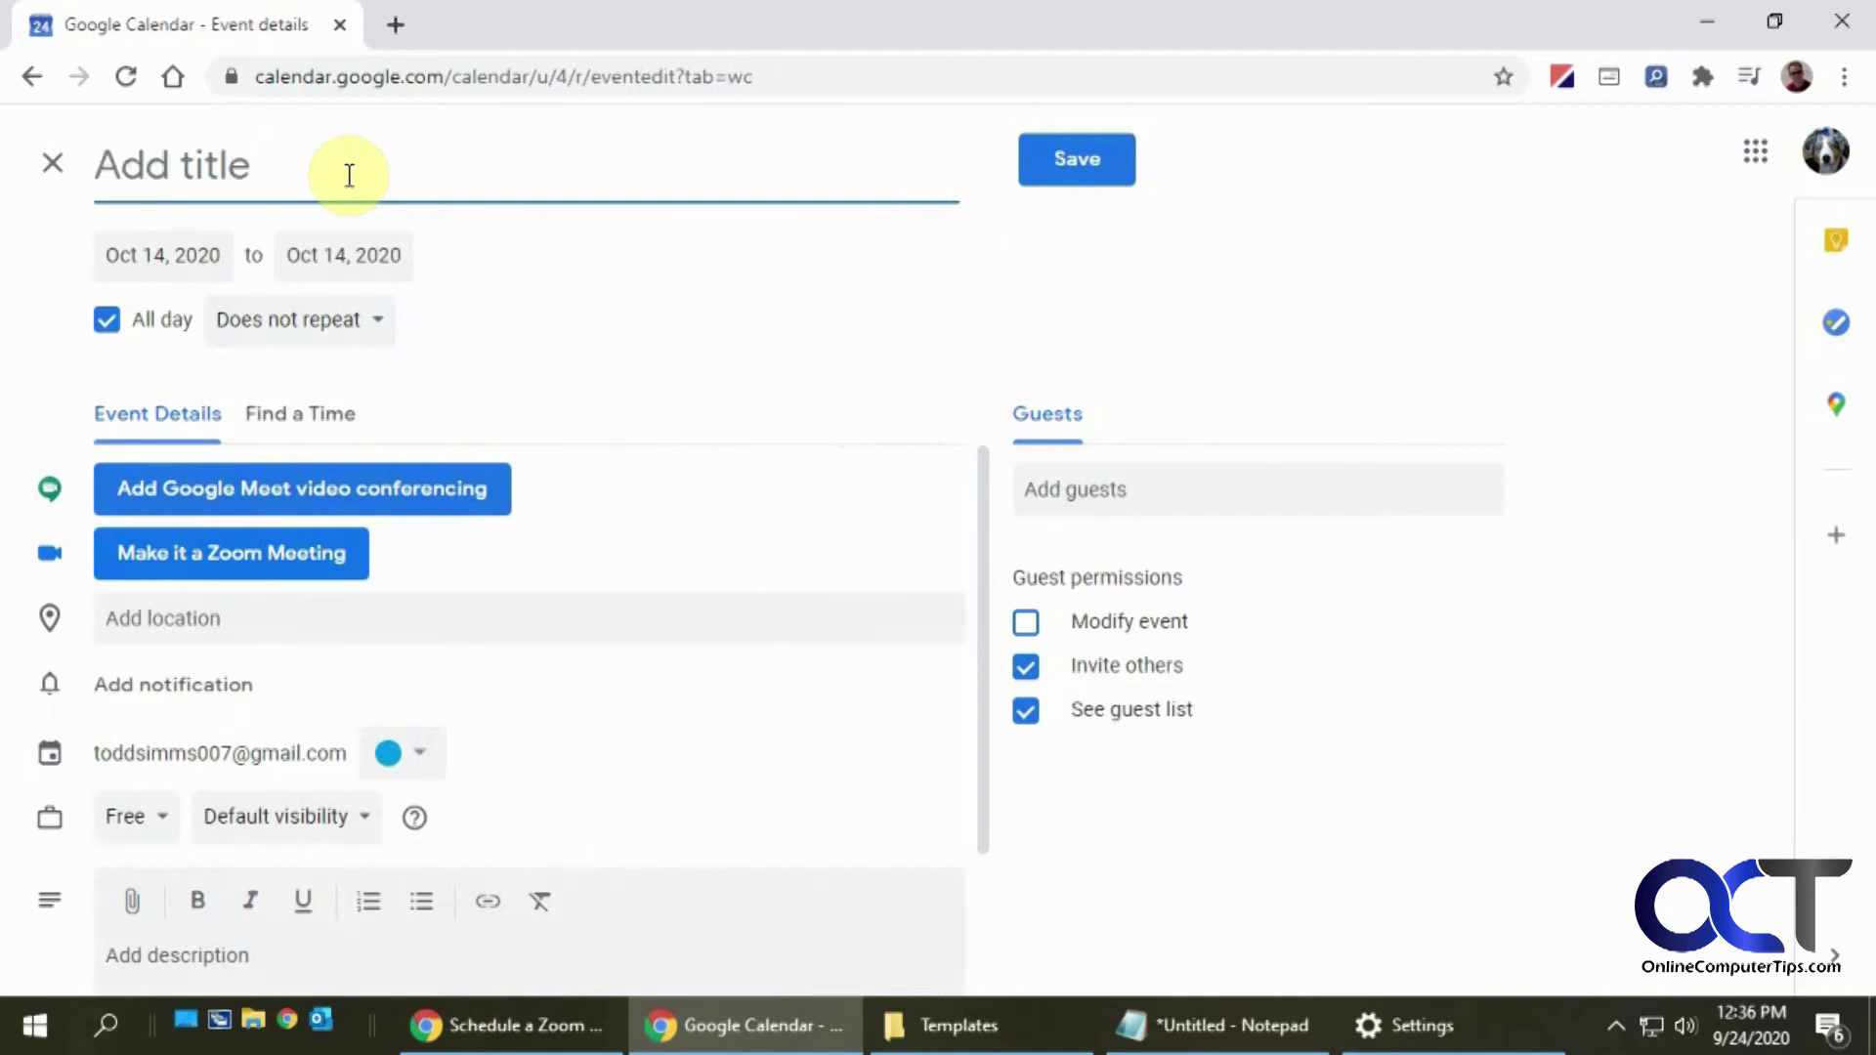
{"action": "type", "text": "sal"}
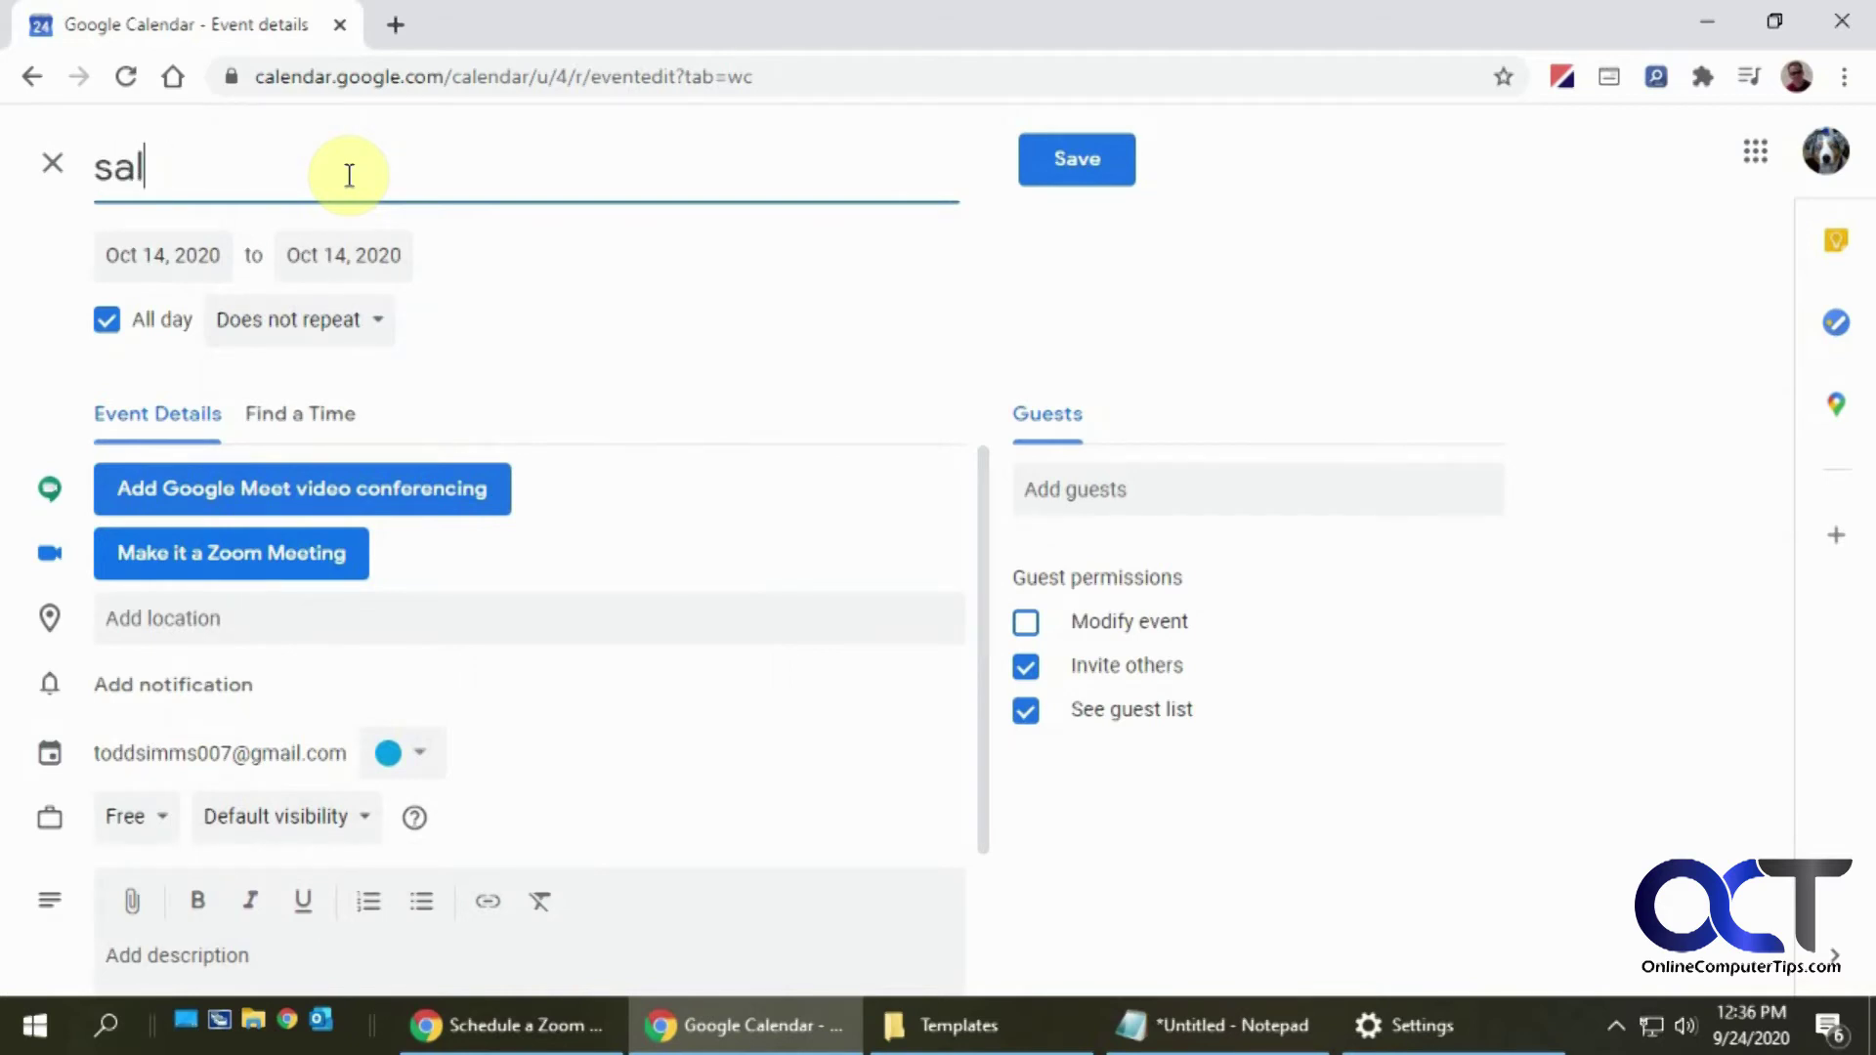
{"action": "key", "text": "BackSpace"}
{"action": "key", "text": "BackSpace"}
{"action": "key", "text": "BackSpace"}
{"action": "type", "text": "Sales Zo"}
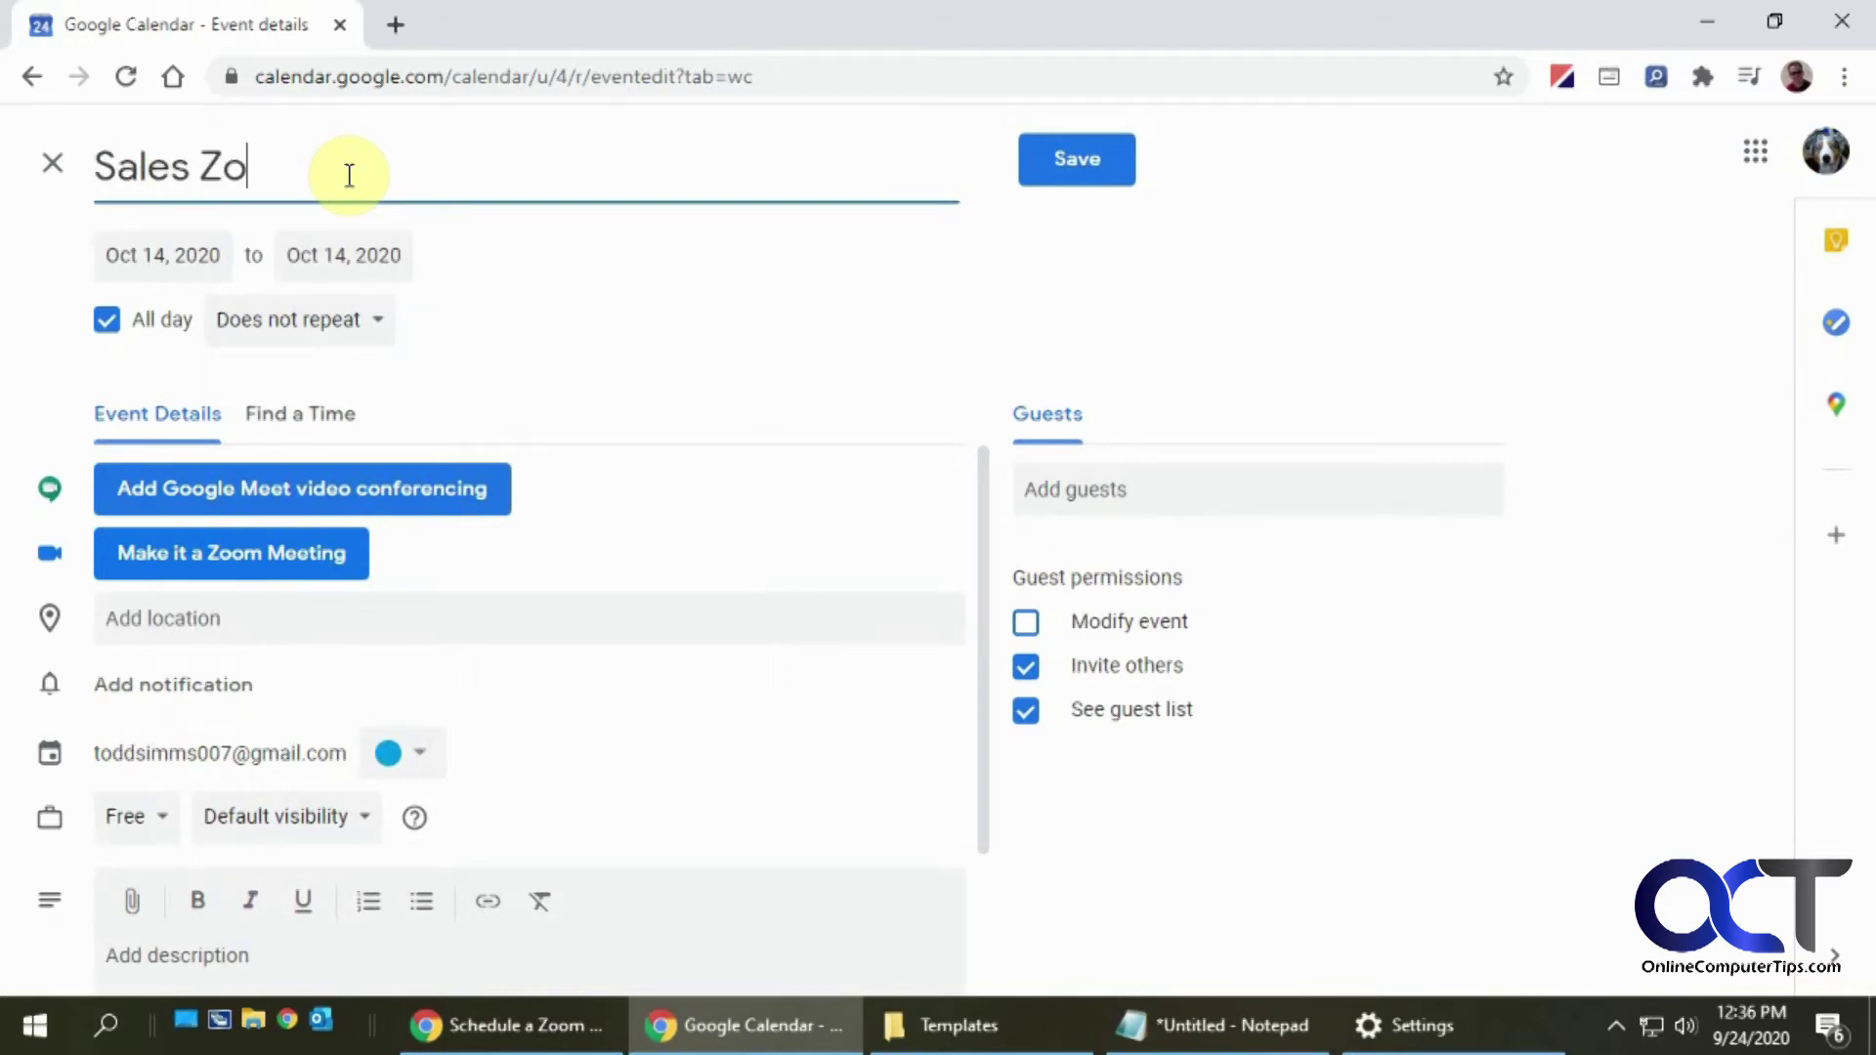
{"action": "type", "text": "om Meeiing"}
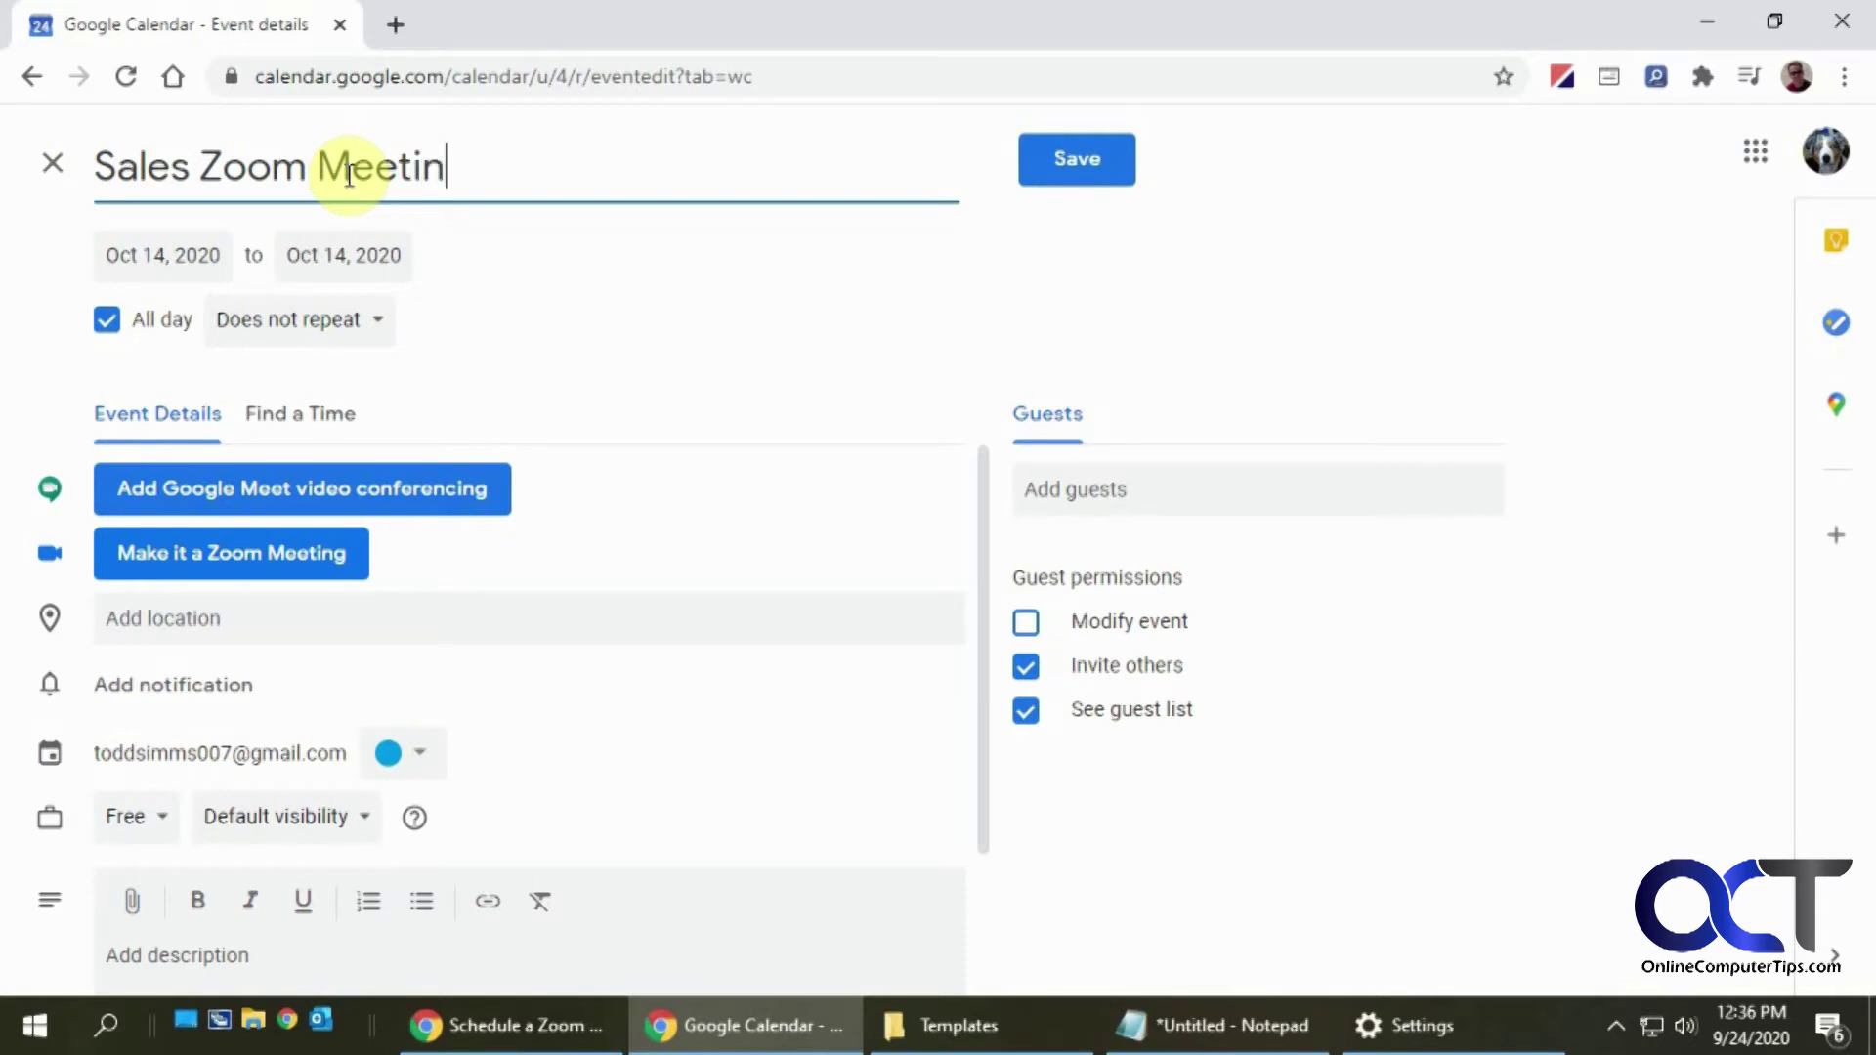
{"action": "left_click", "coordinate": [101, 332]}
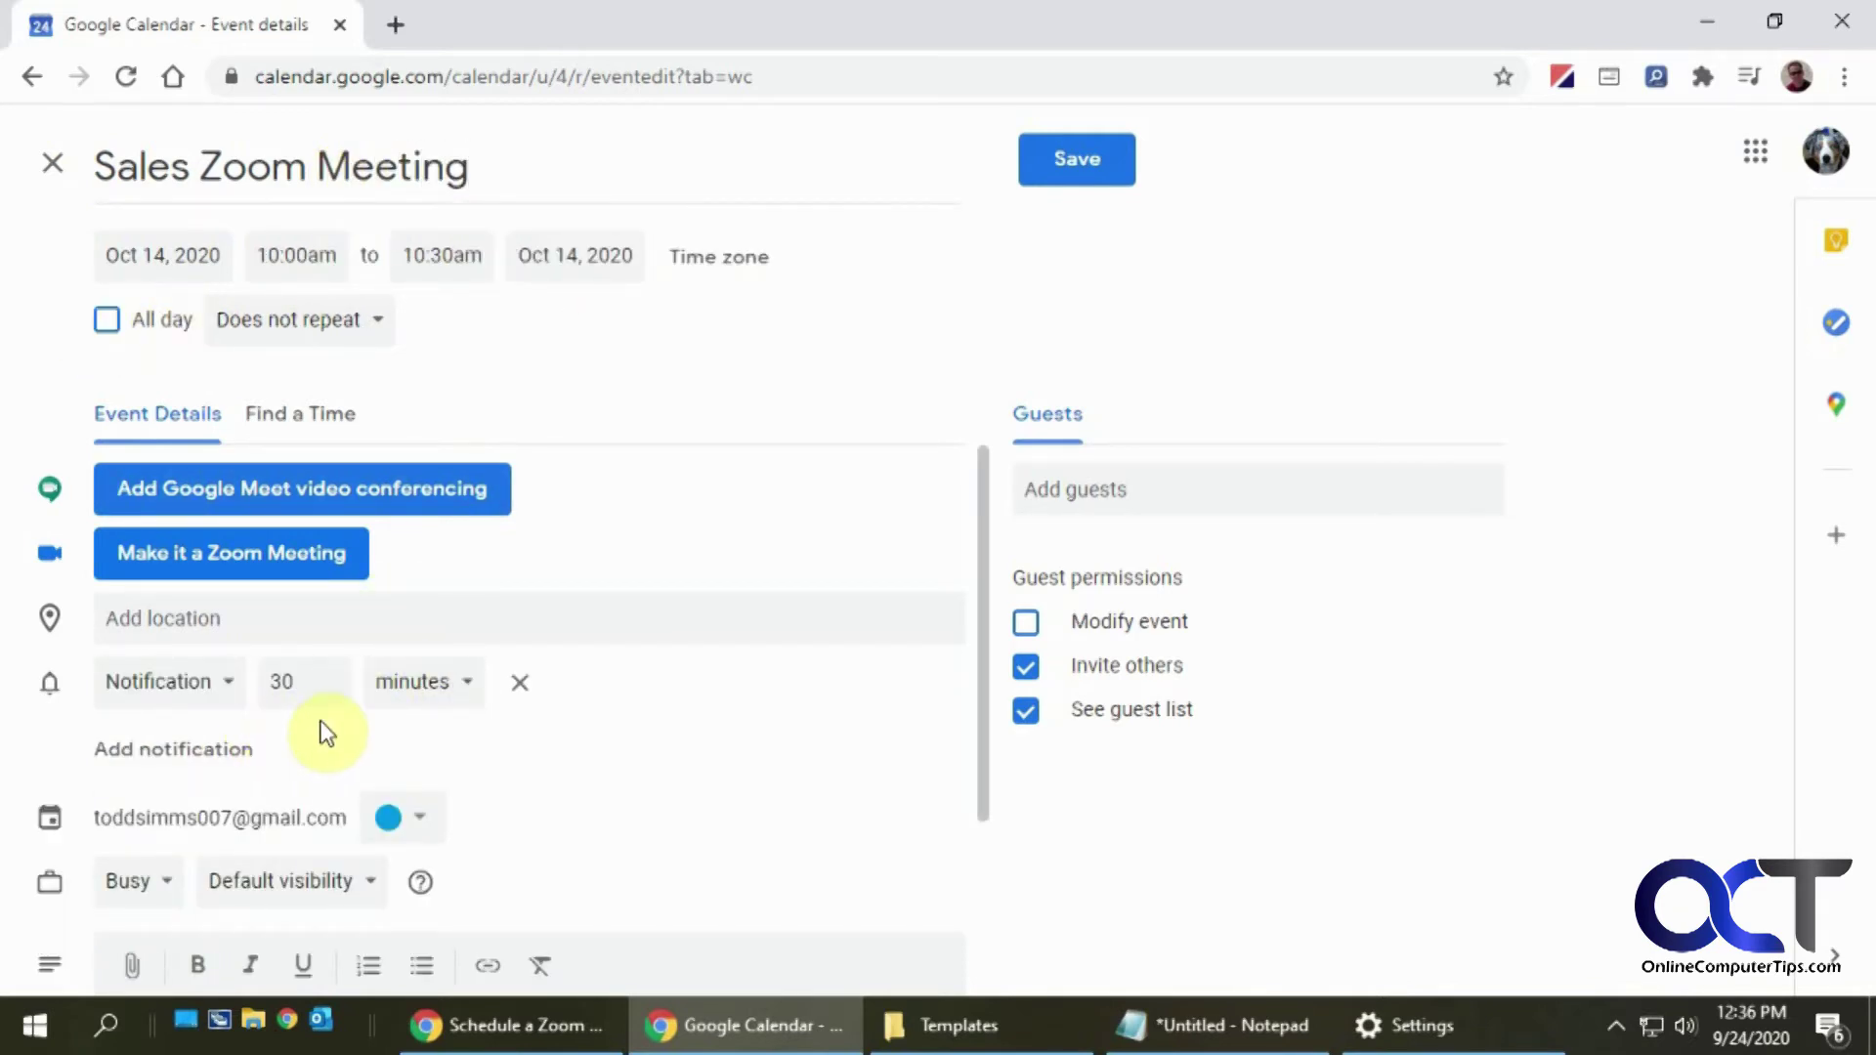
{"action": "scroll", "coordinate": [332, 742], "scroll_direction": "down", "scroll_amount": 1}
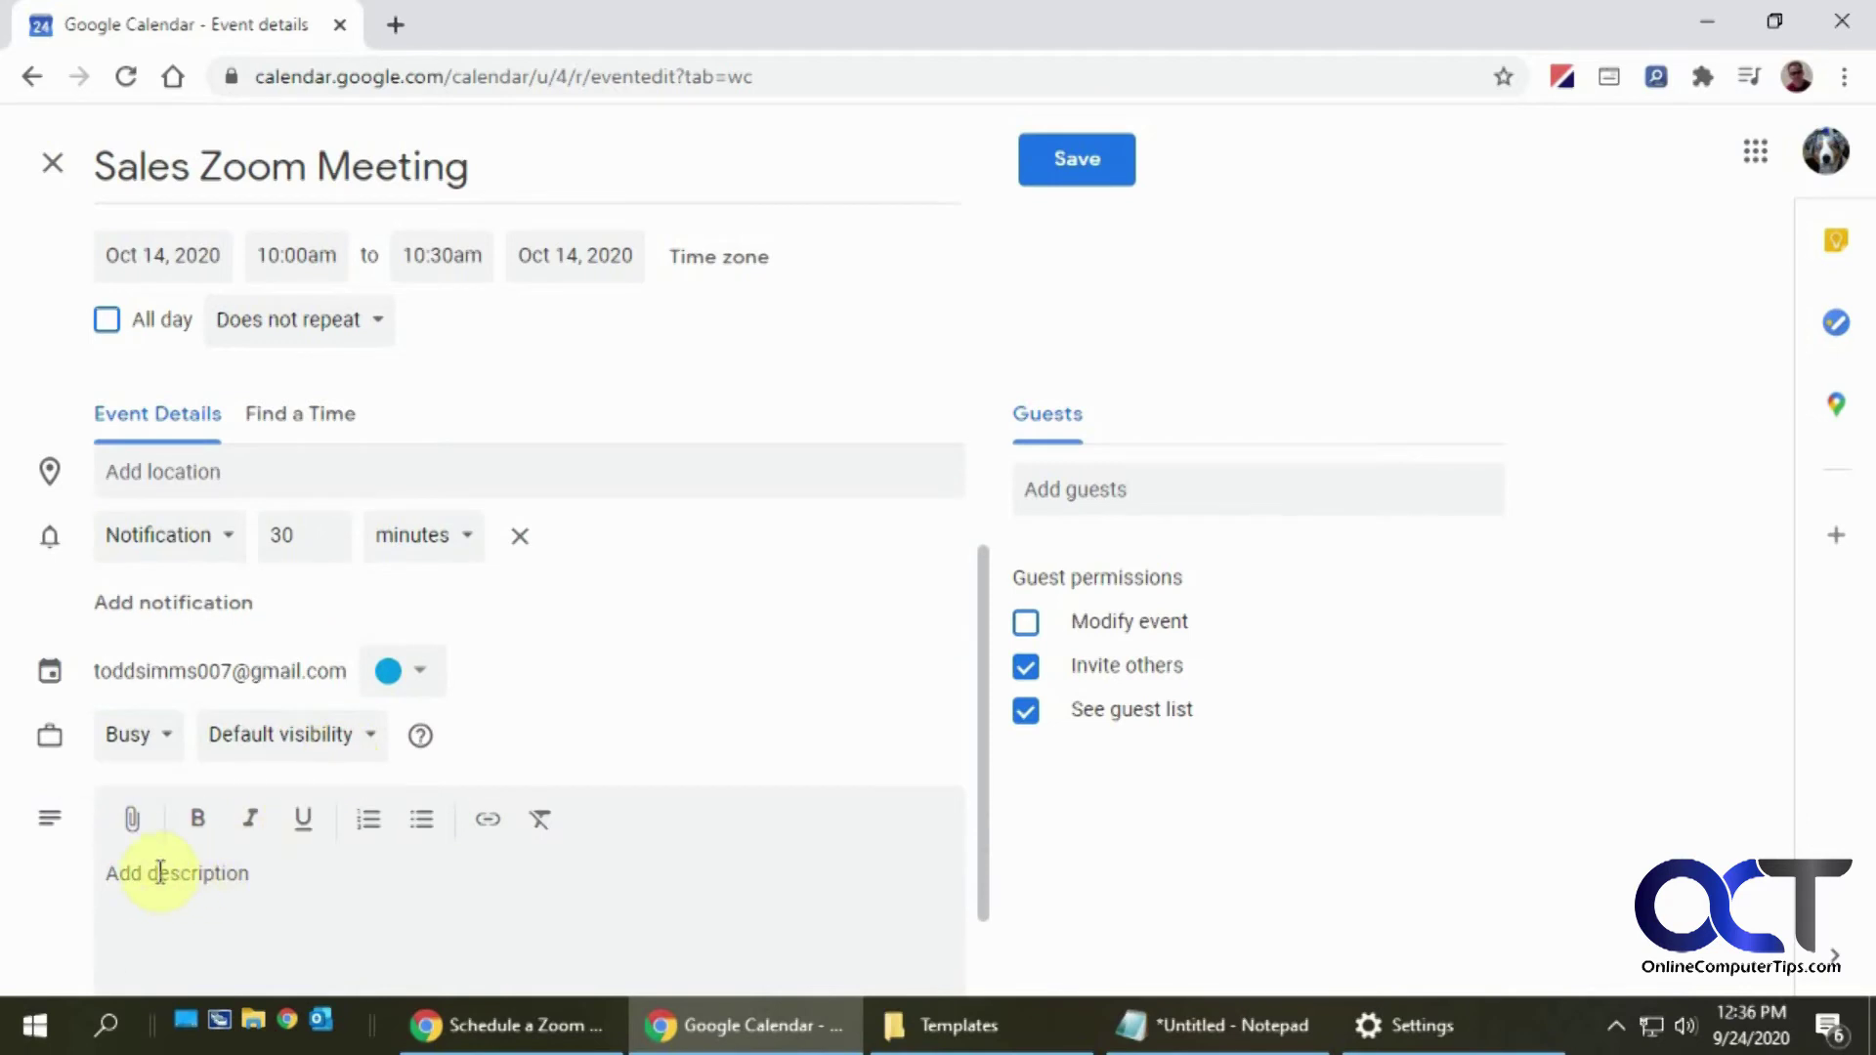
- Add the description 'Today we will be discussing our sales goals' and generate a Zoom meeting link
{"action": "left_click", "coordinate": [184, 883]}
{"action": "type", "text": "Today we will be discussing our sales g"}
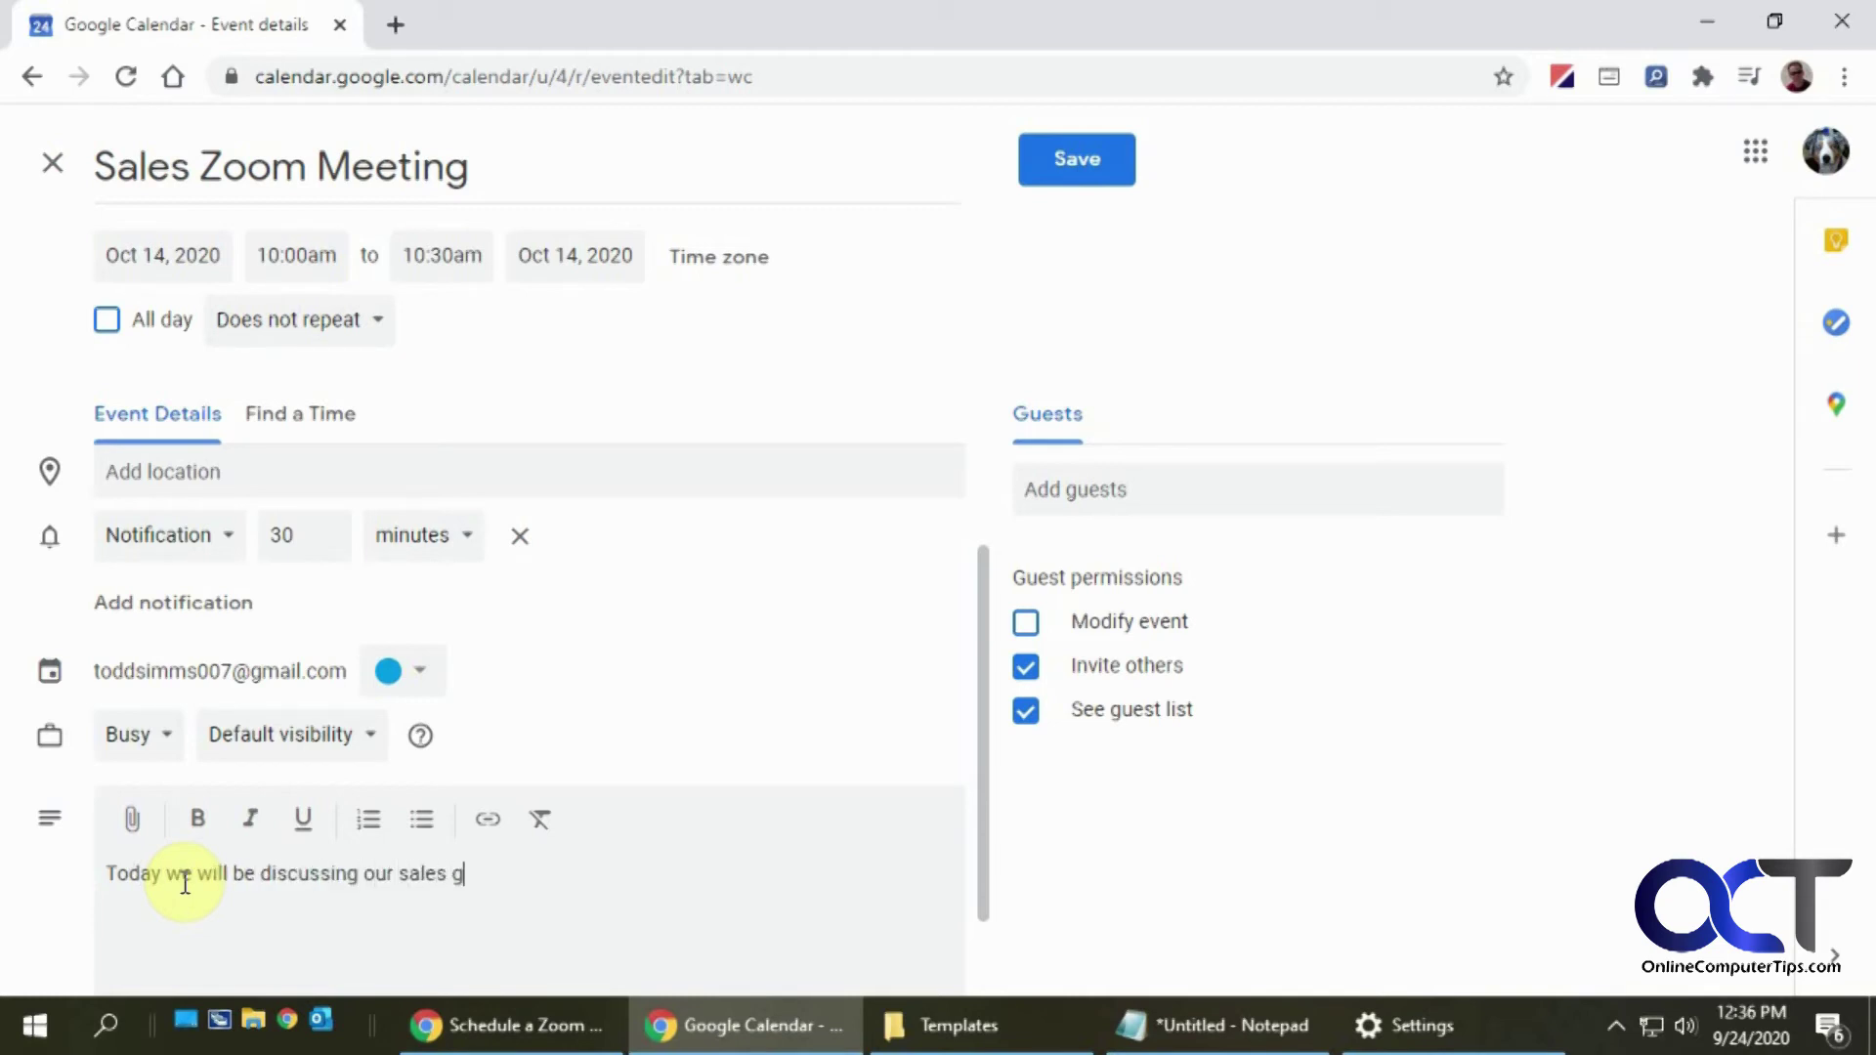
{"action": "type", "text": "oals"}
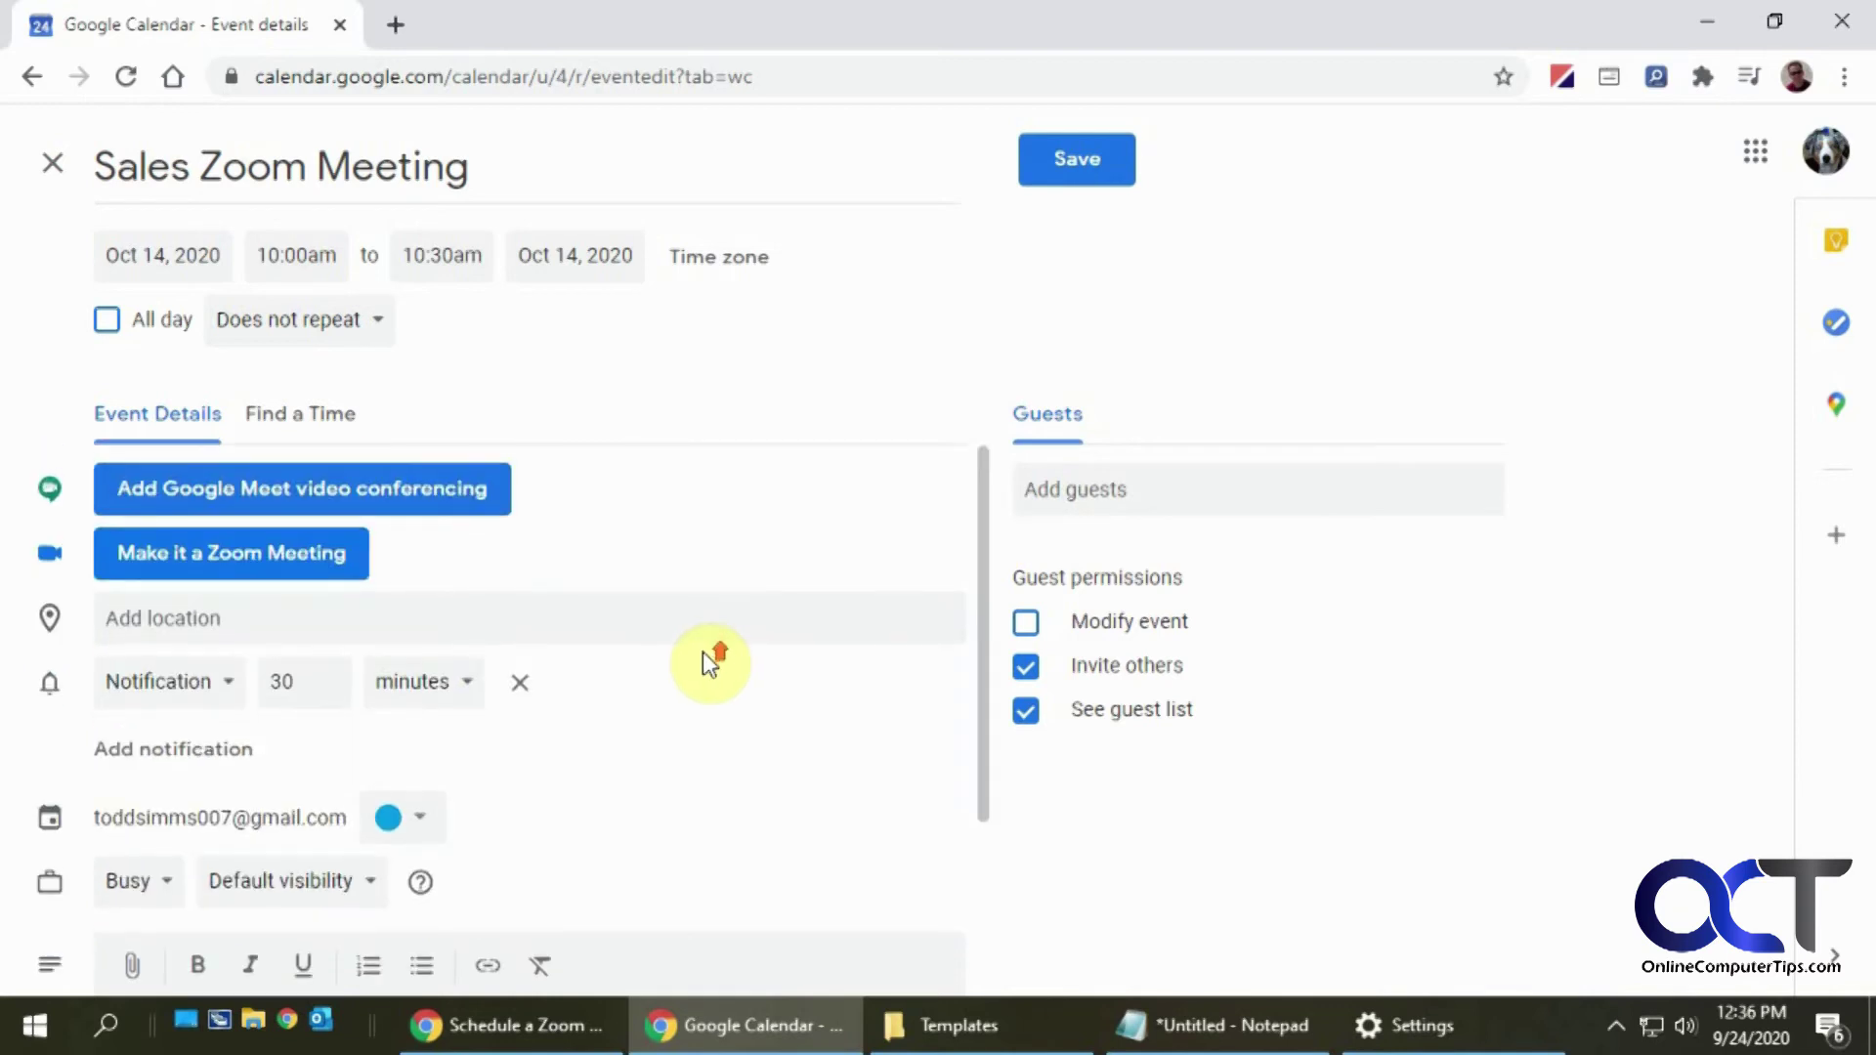
{"action": "left_click", "coordinate": [243, 555]}
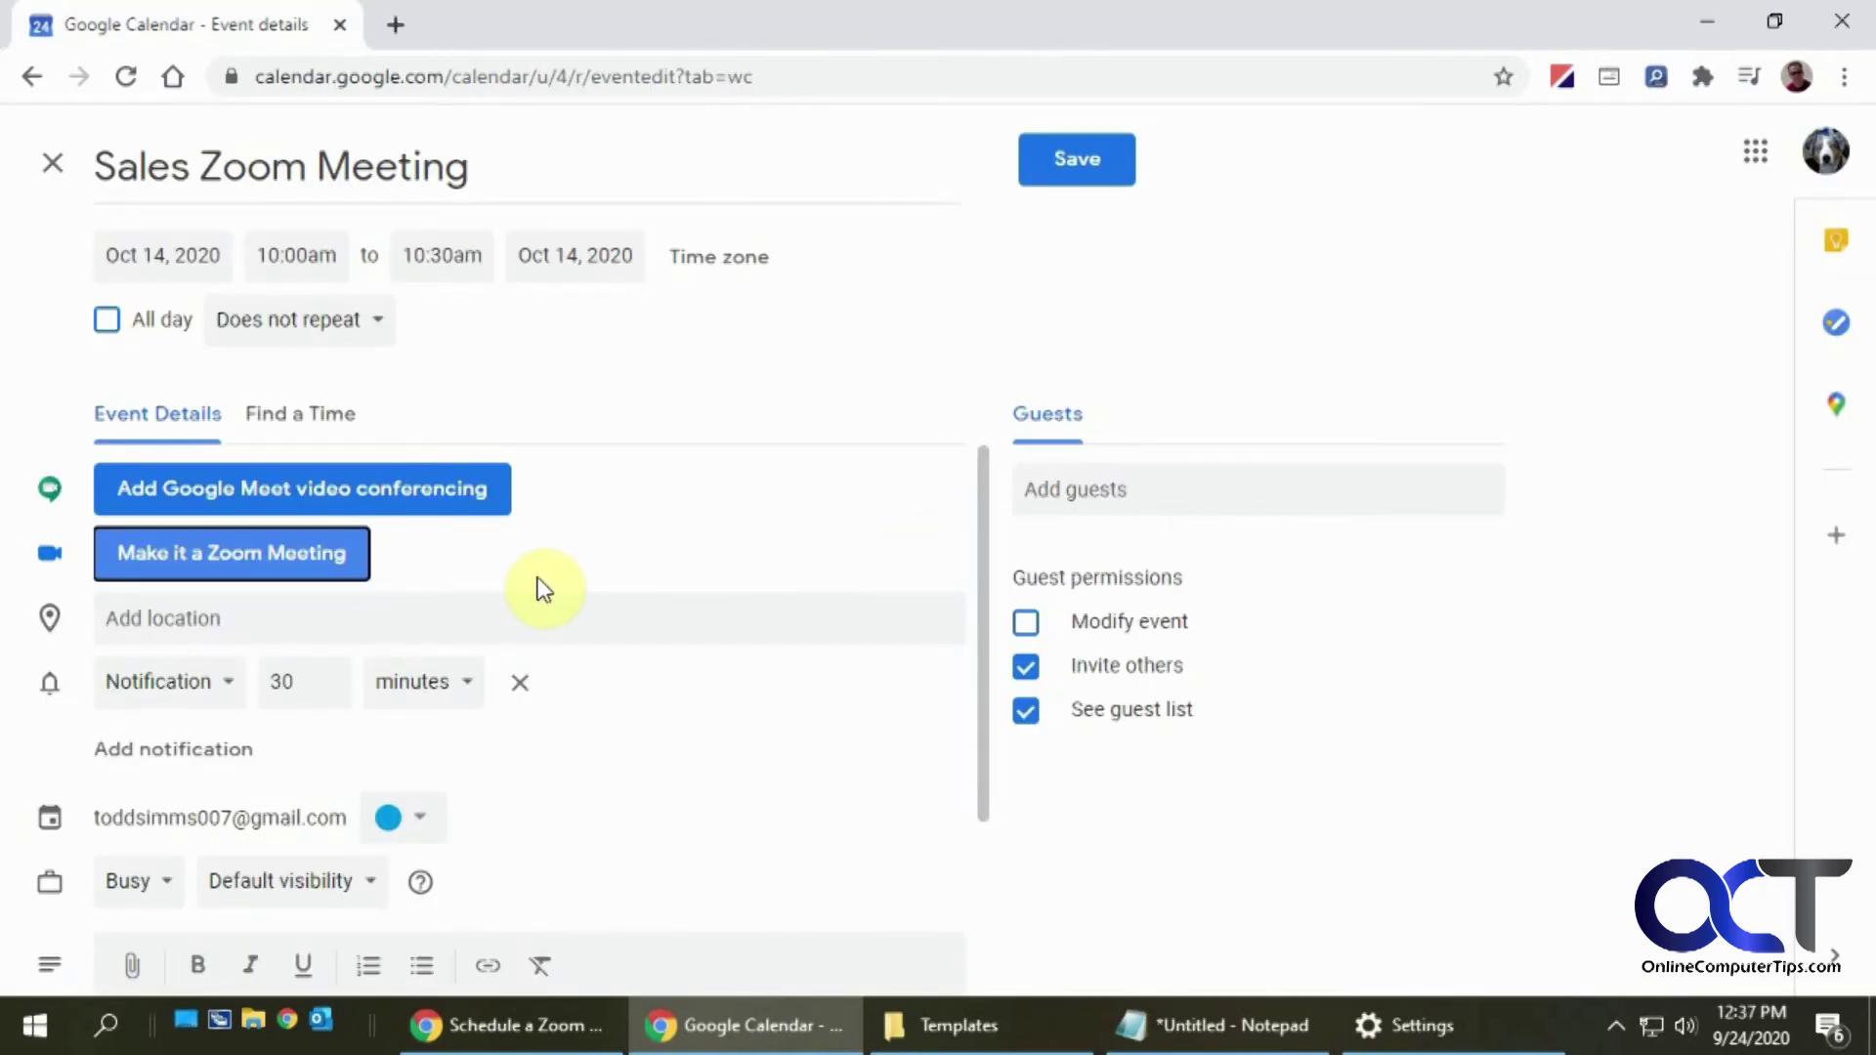
{"action": "left_click", "coordinate": [299, 547]}
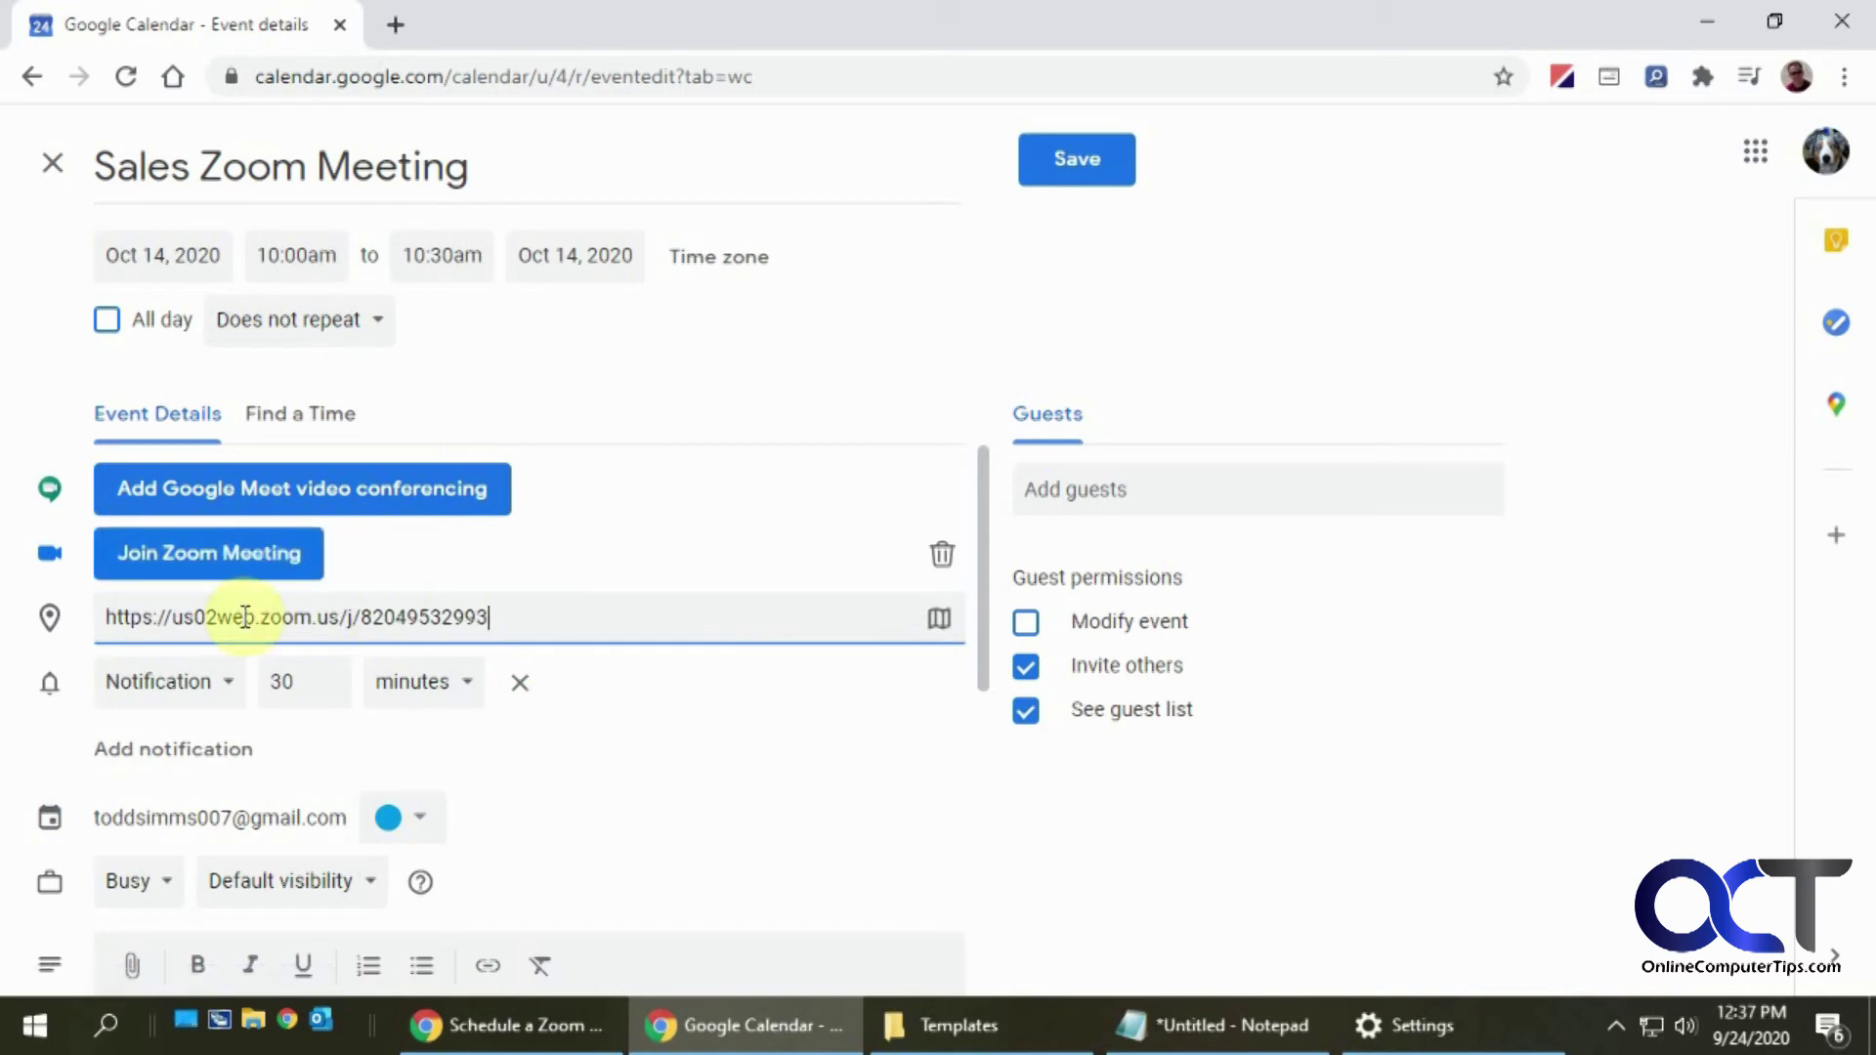
- Edit the generated Zoom invitation text to read 'scheduled Sales Zoom meeting'
{"action": "scroll", "coordinate": [674, 807], "scroll_direction": "down", "scroll_amount": 3}
{"action": "scroll", "coordinate": [670, 795], "scroll_direction": "down", "scroll_amount": 2}
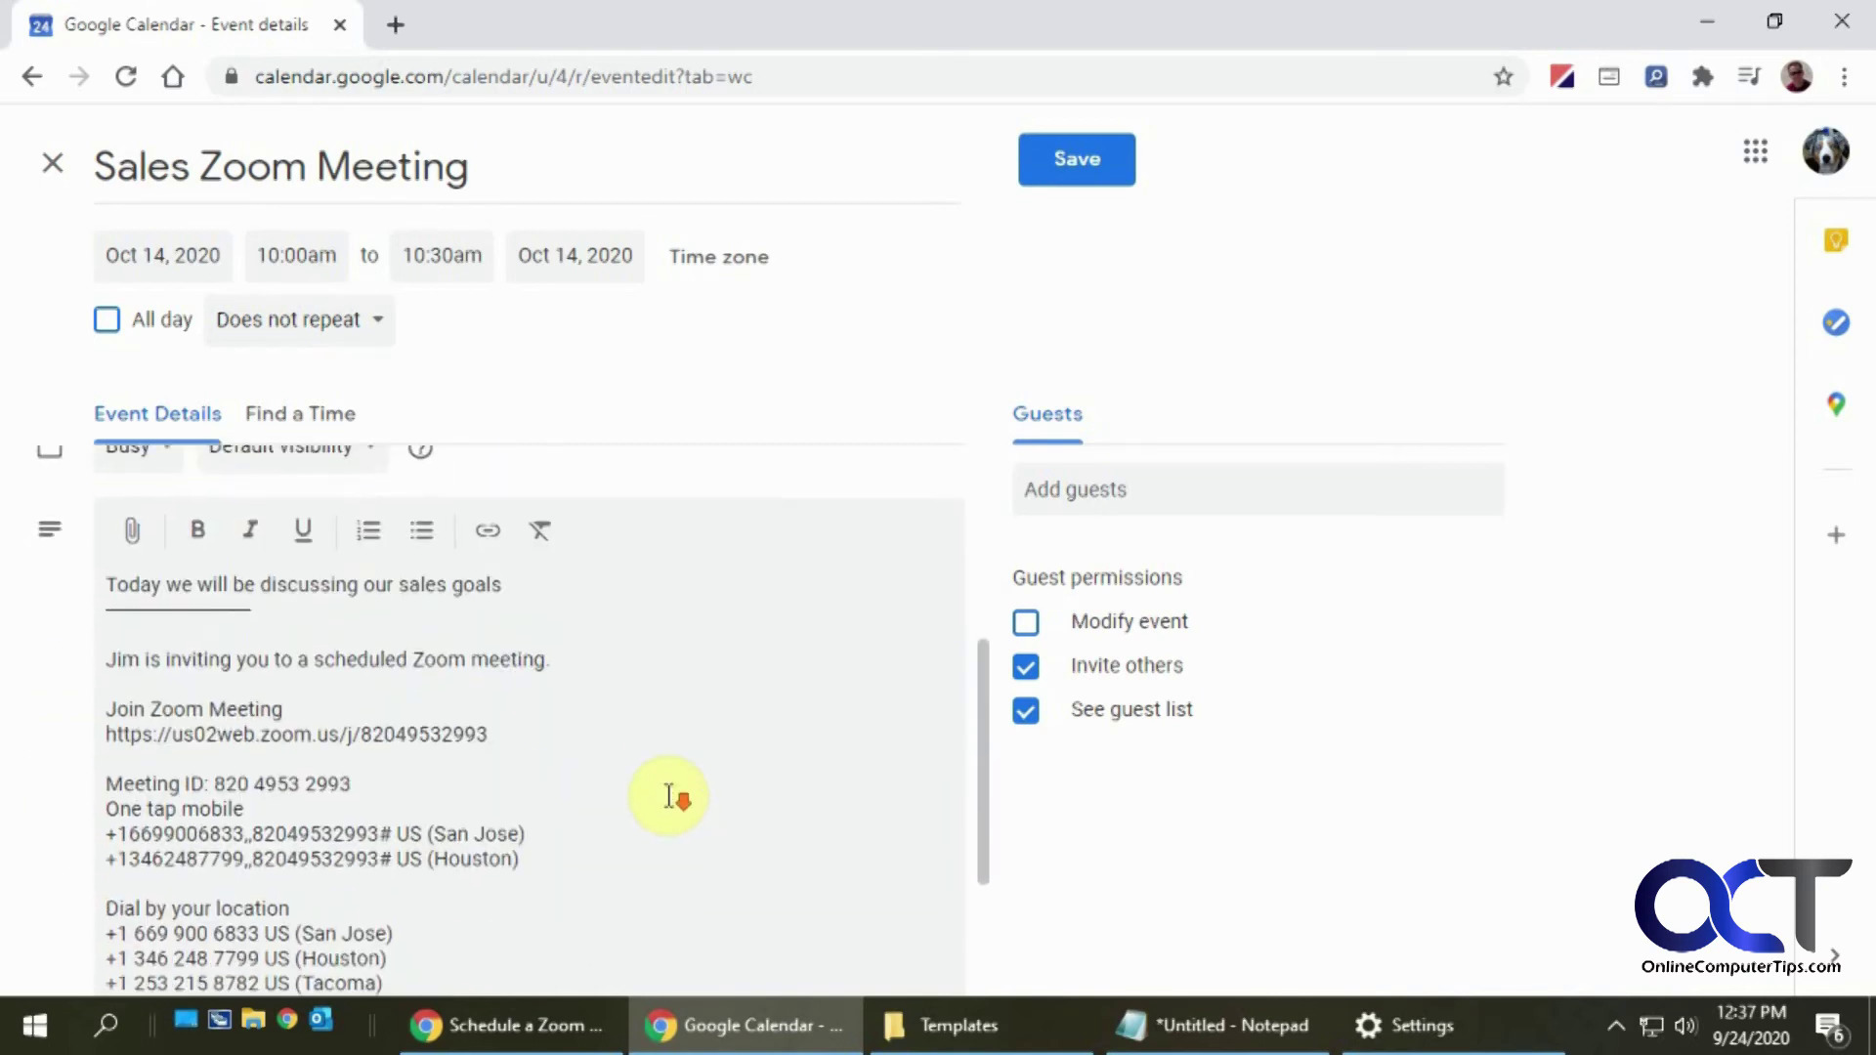
{"action": "scroll", "coordinate": [547, 733], "scroll_direction": "down", "scroll_amount": 3}
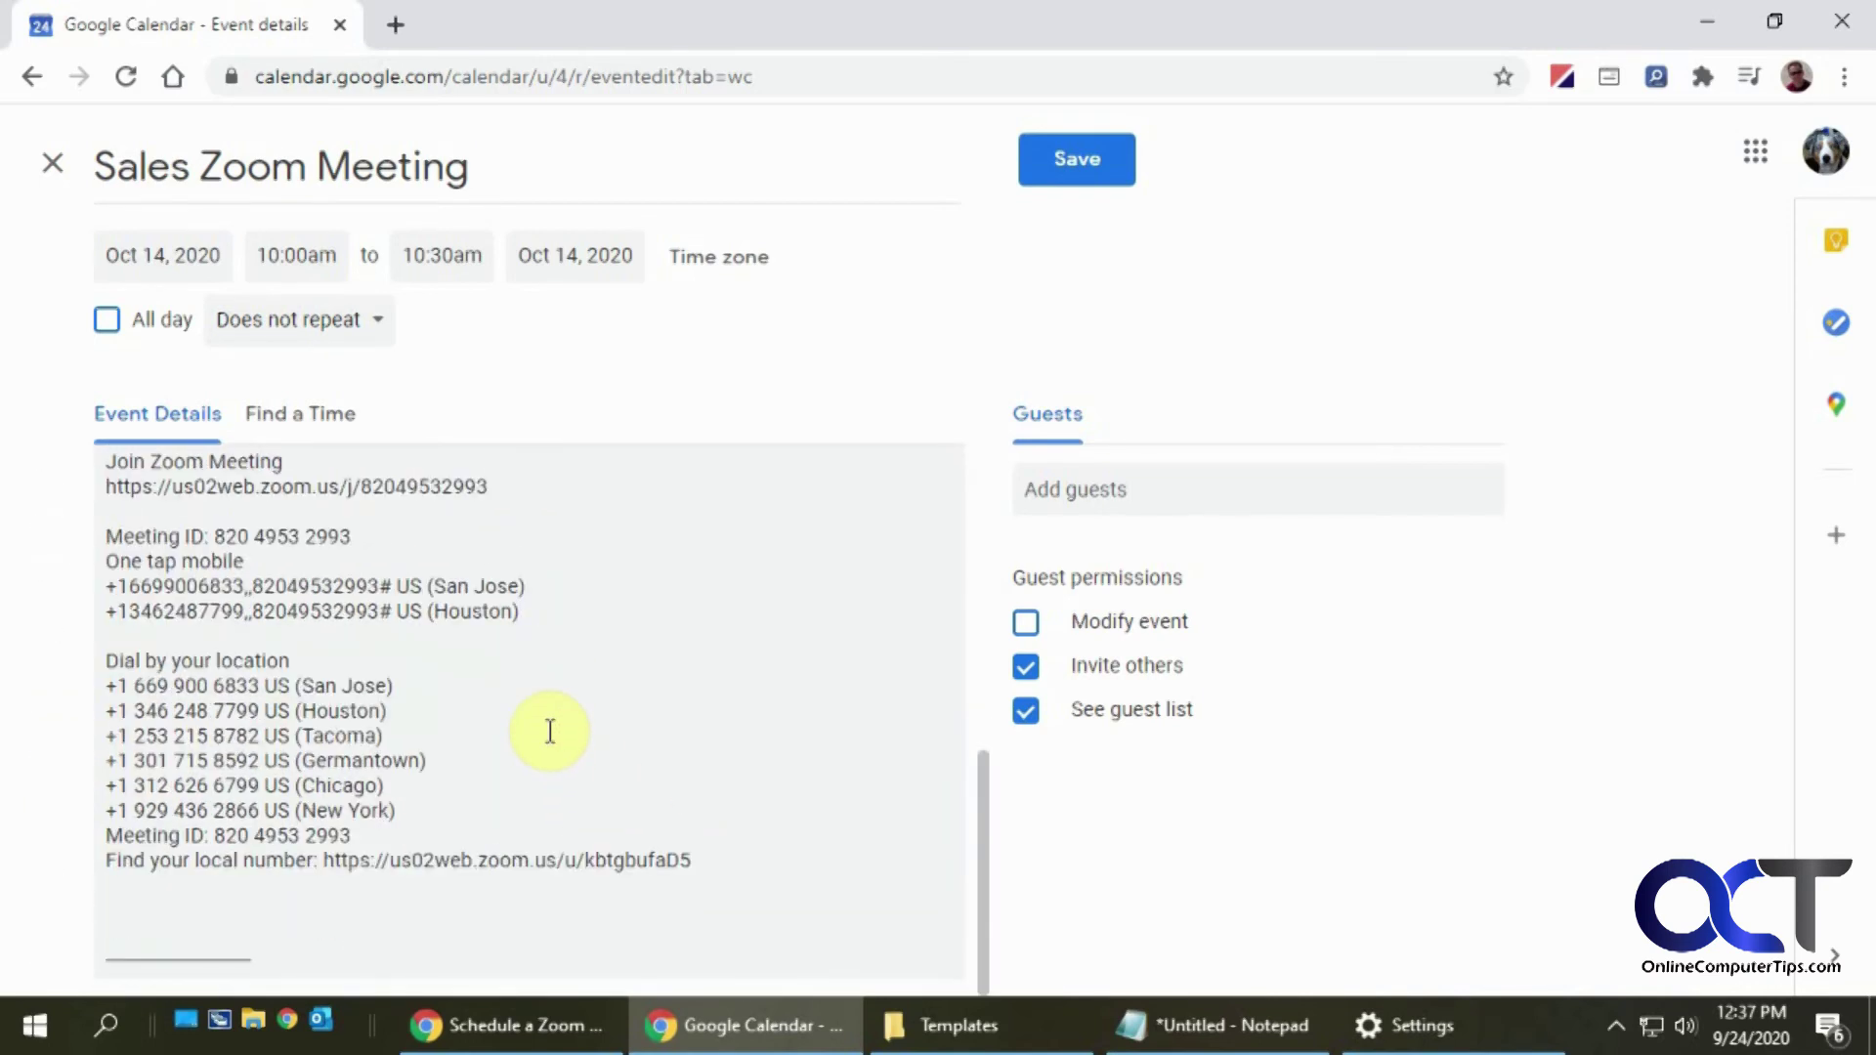
{"action": "scroll", "coordinate": [550, 731], "scroll_direction": "up", "scroll_amount": 2}
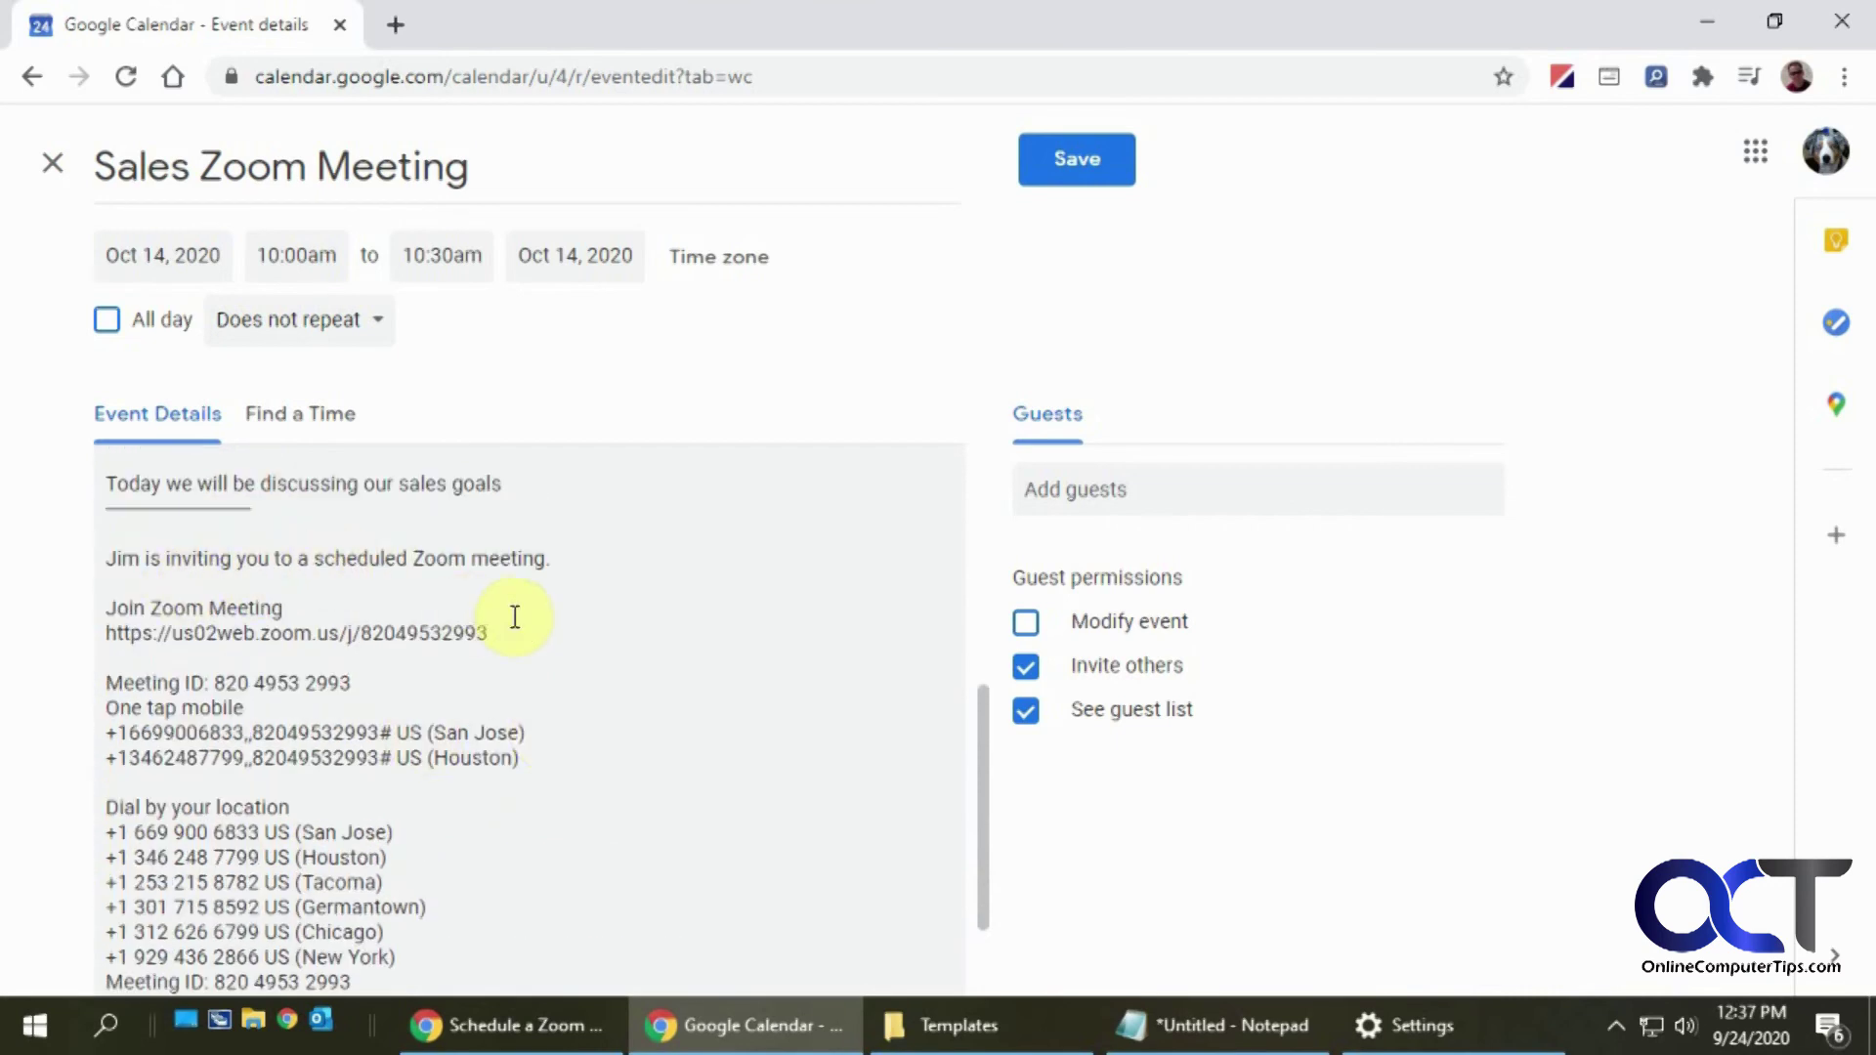
{"action": "left_click", "coordinate": [414, 559]}
{"action": "type", "text": "Sa"}
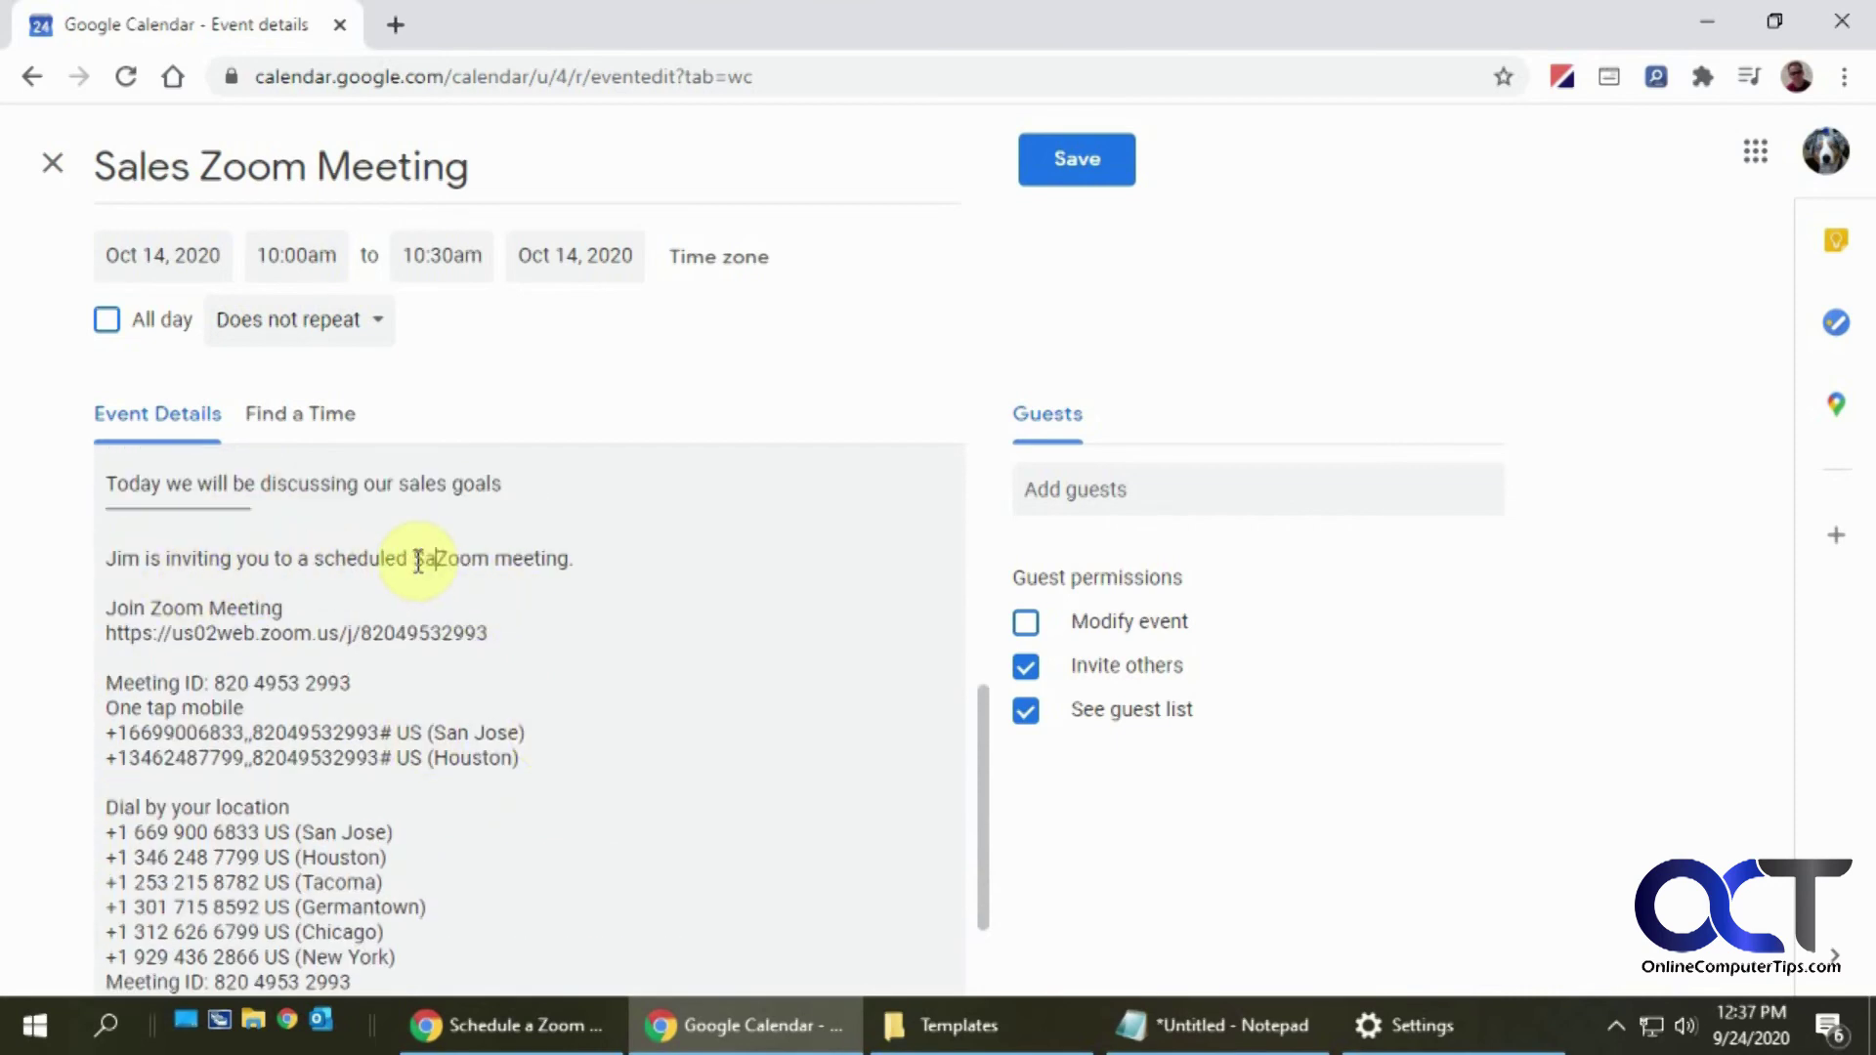
{"action": "type", "text": "les"}
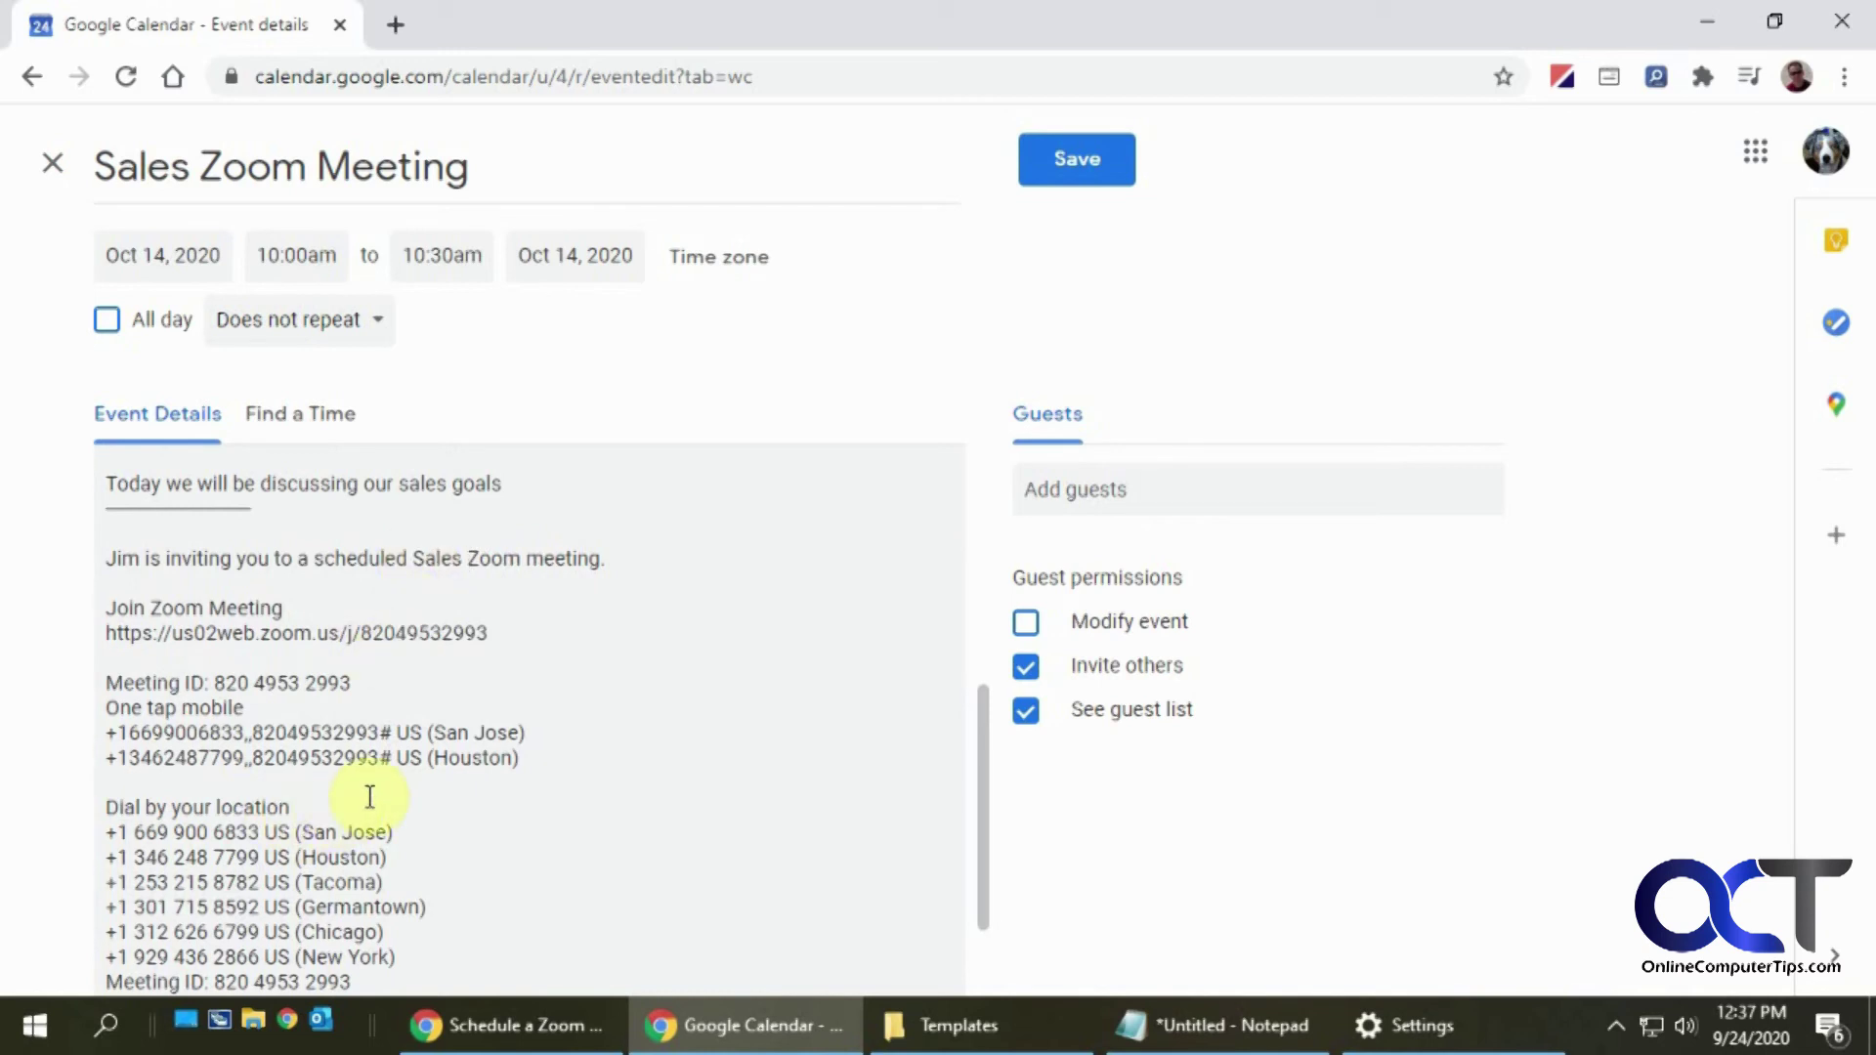
{"action": "scroll", "coordinate": [577, 774], "scroll_direction": "up", "scroll_amount": 5}
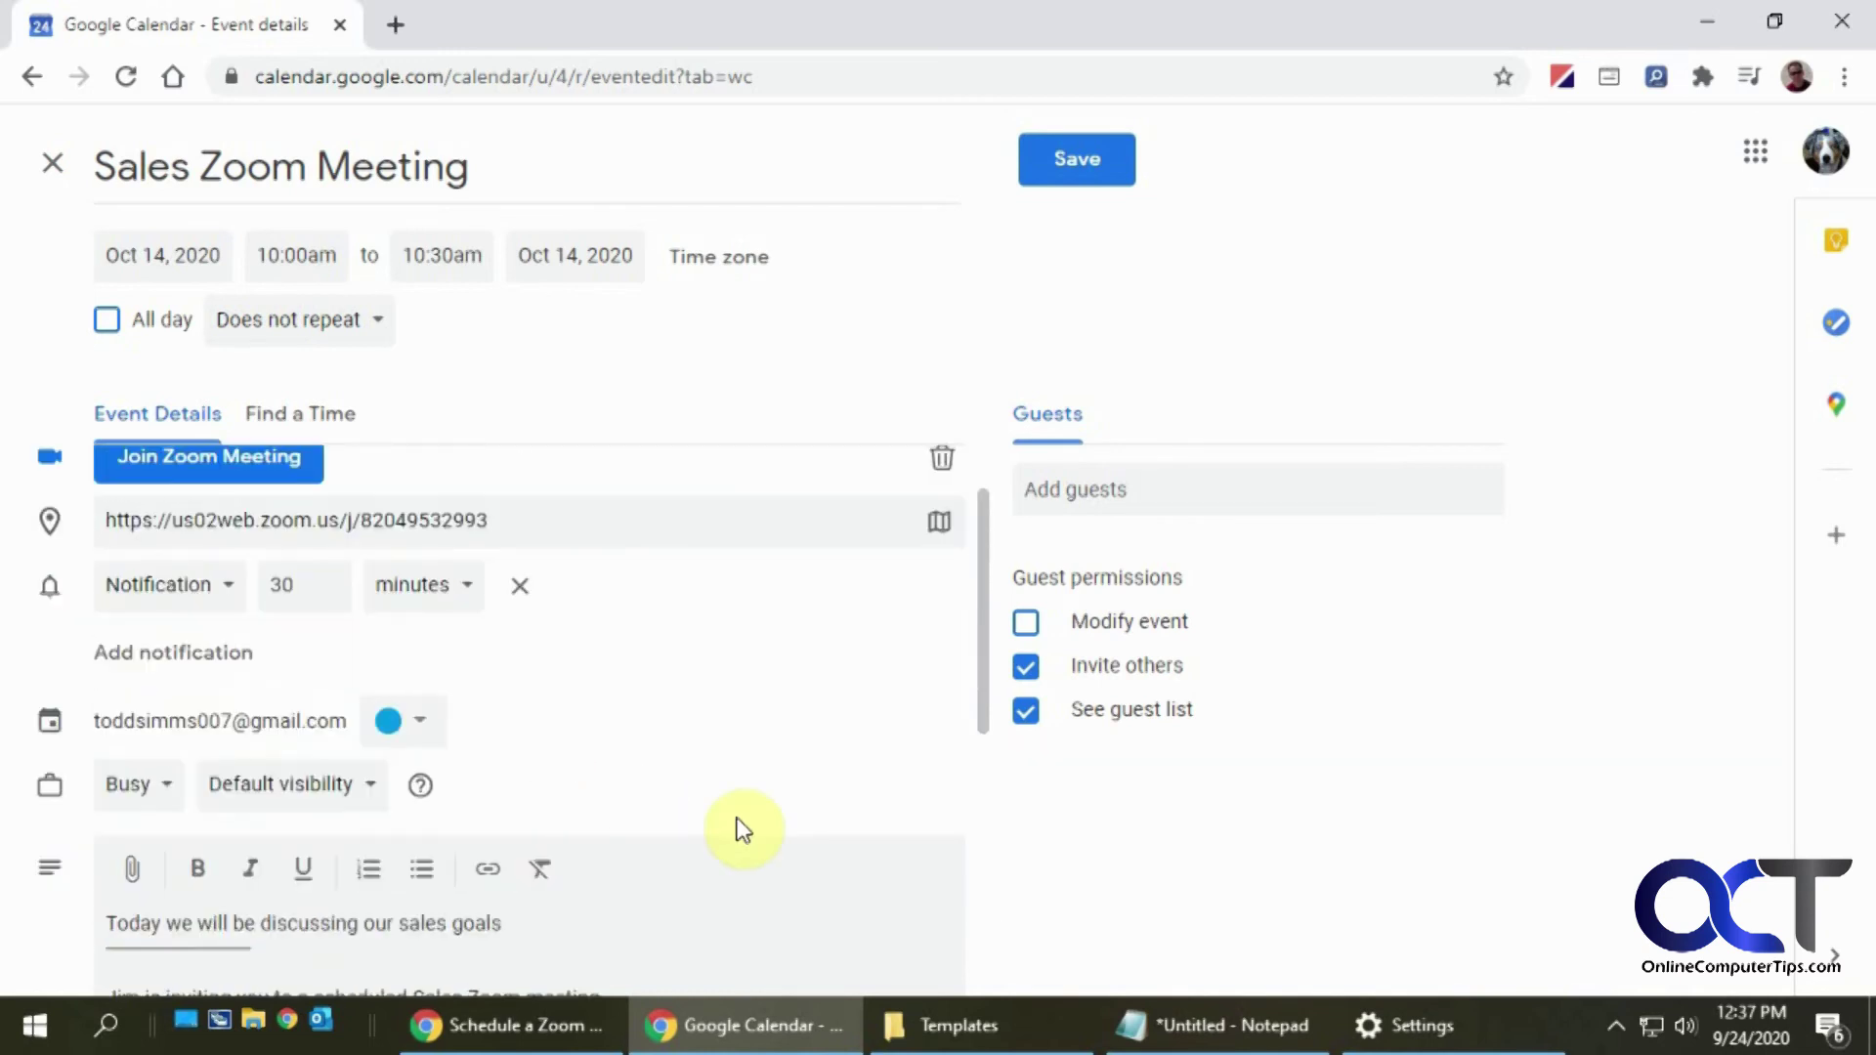
{"action": "scroll", "coordinate": [744, 830], "scroll_direction": "up", "scroll_amount": 1}
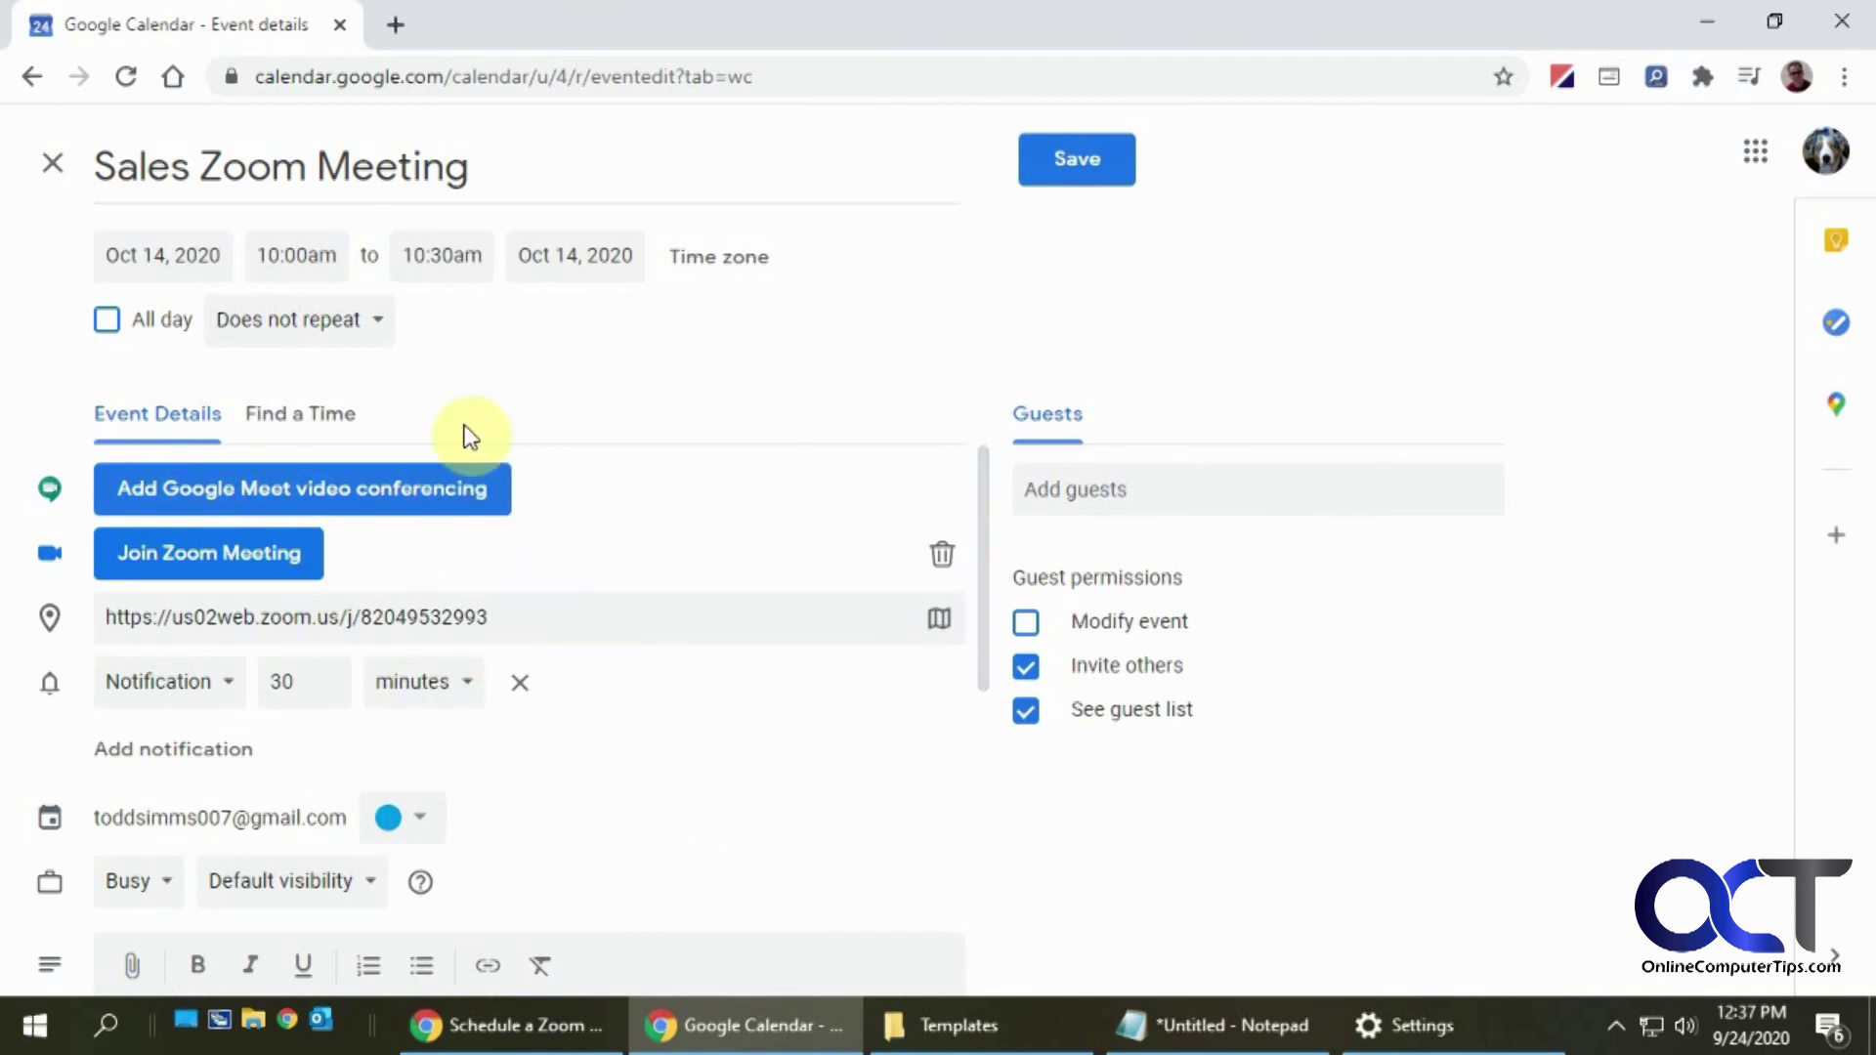
- Save the event and review its Zoom details from the Oct 14 10am entry
{"action": "left_click", "coordinate": [1084, 162]}
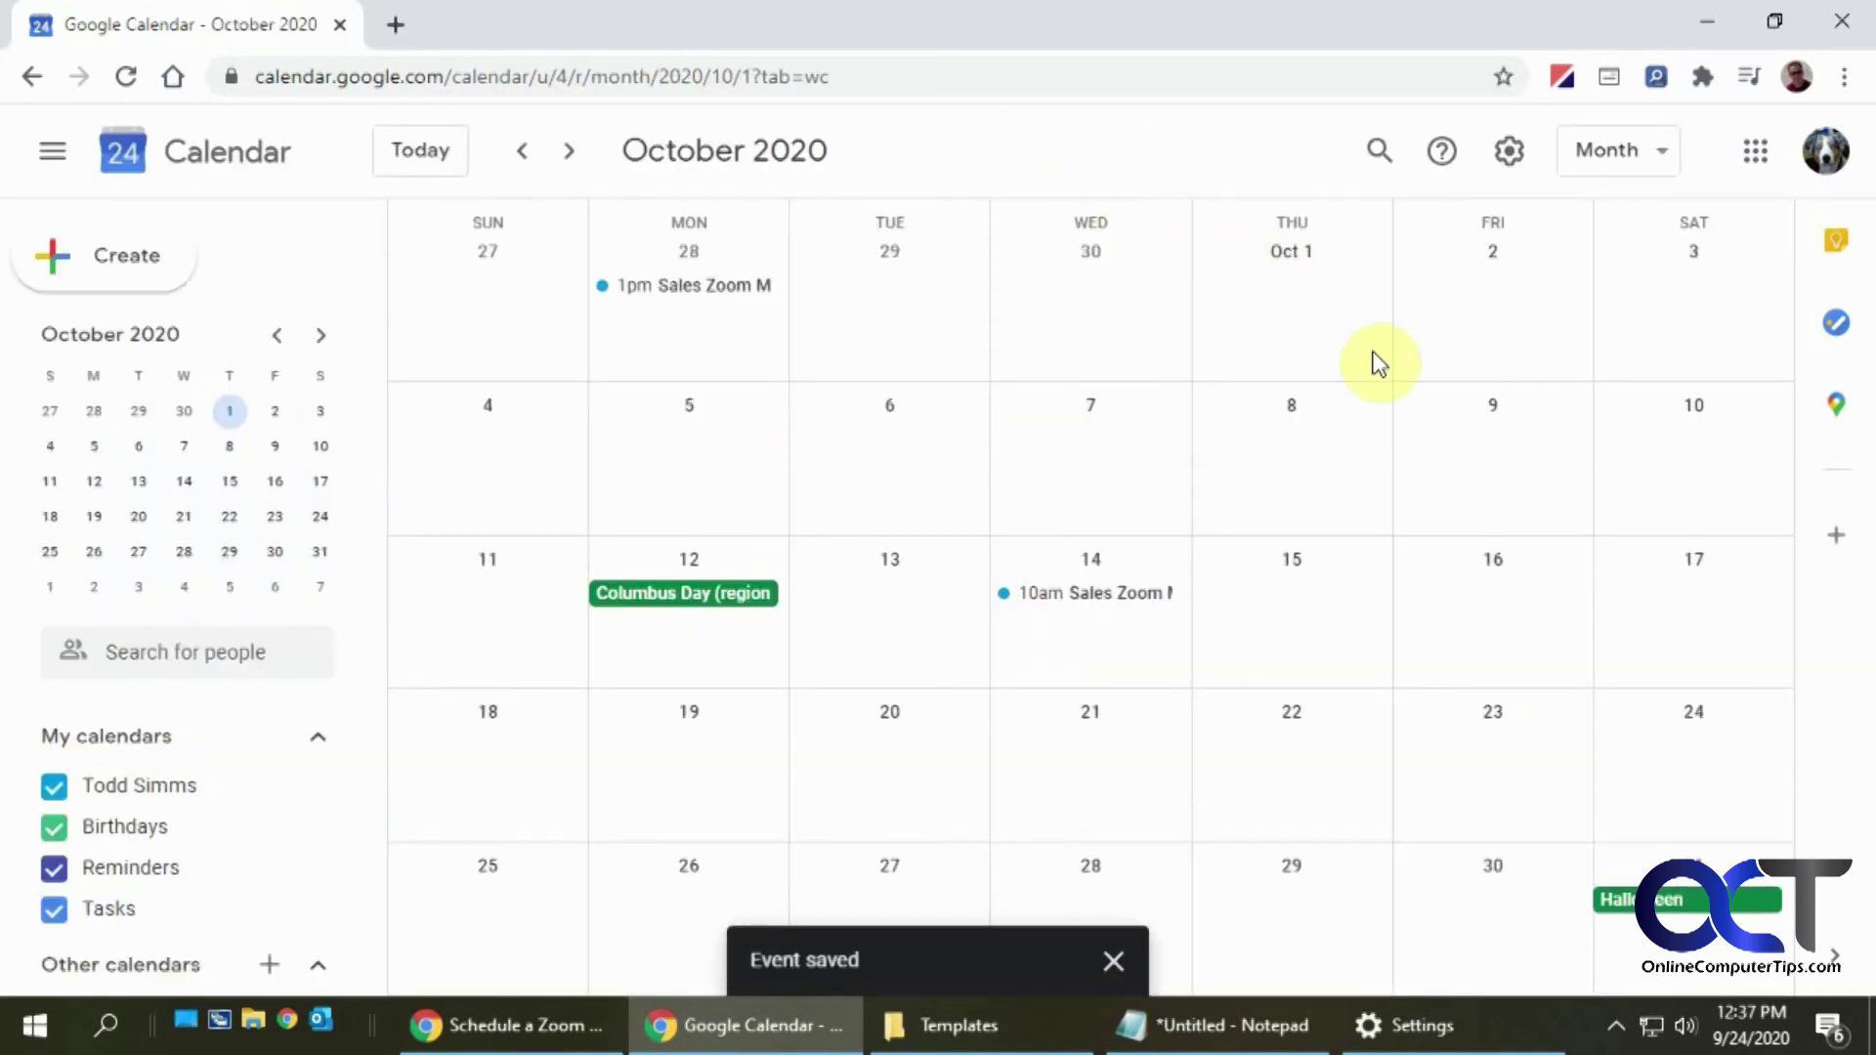
{"action": "left_click", "coordinate": [1099, 606]}
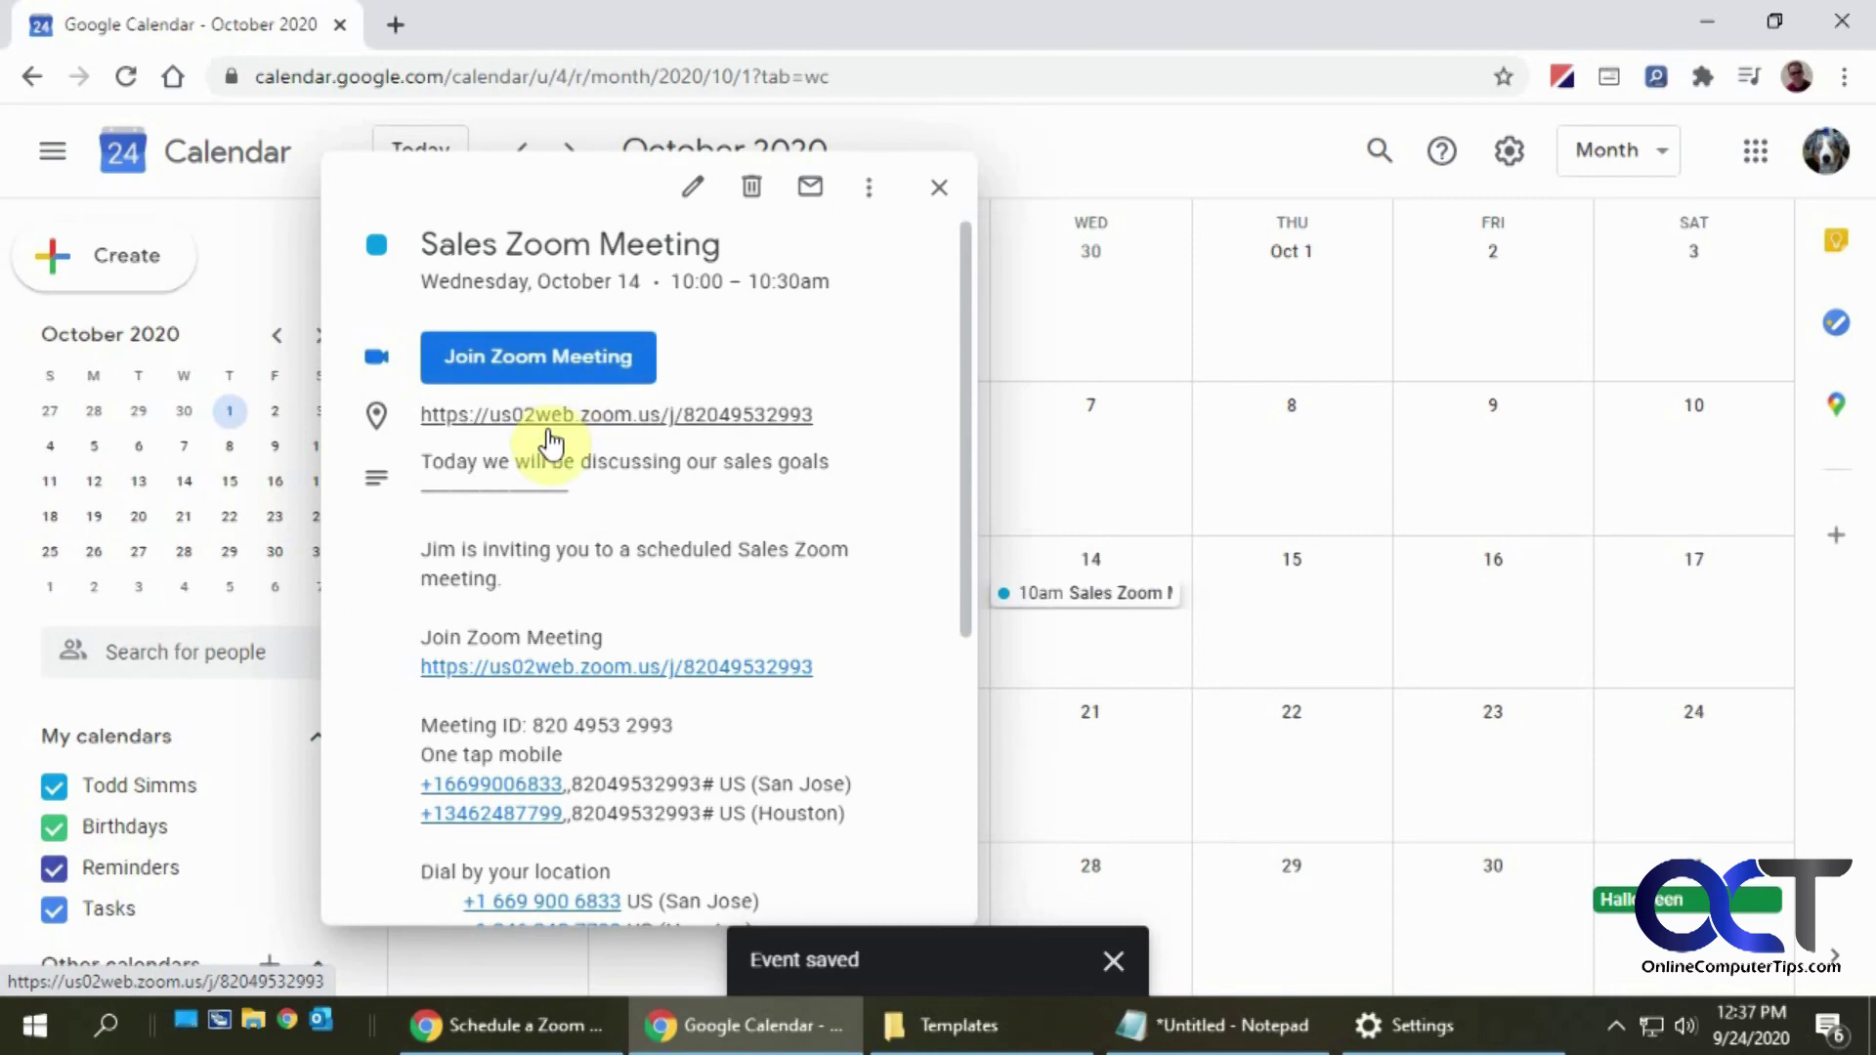
{"action": "scroll", "coordinate": [867, 590], "scroll_direction": "down", "scroll_amount": 2}
{"action": "scroll", "coordinate": [866, 589], "scroll_direction": "down", "scroll_amount": 2}
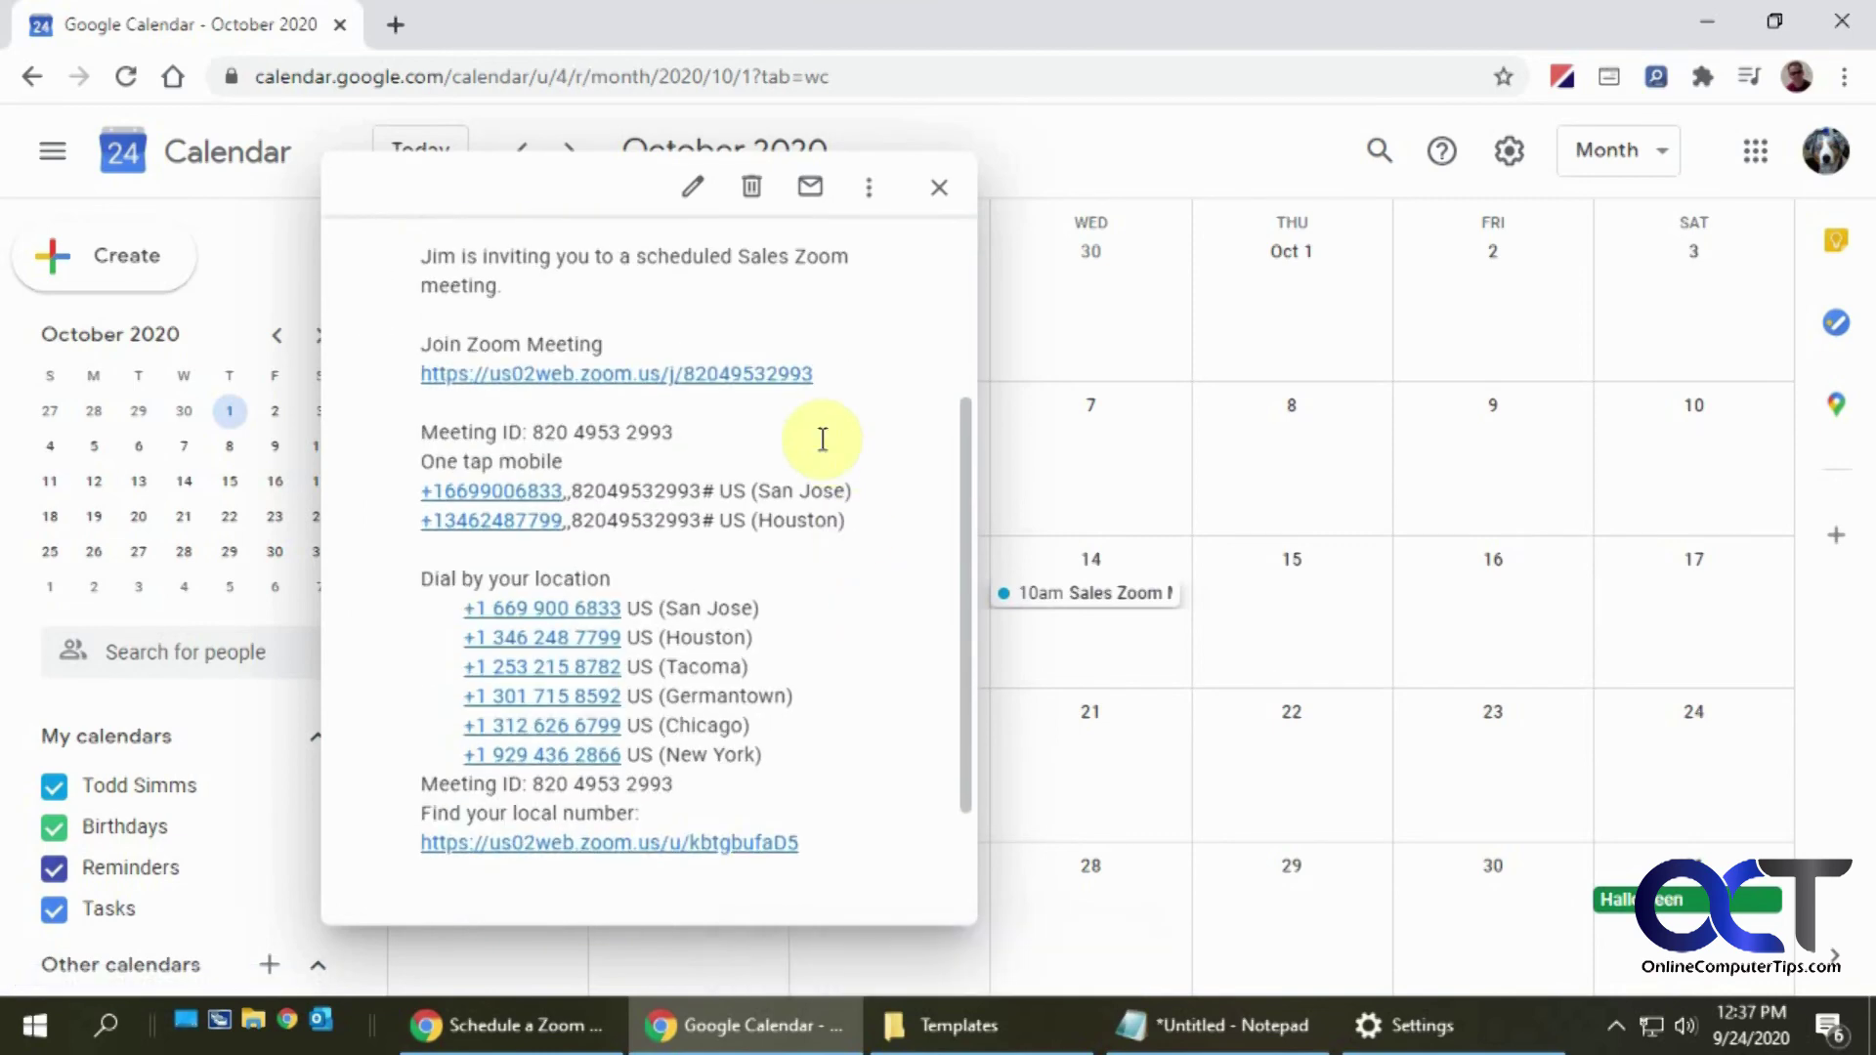
{"action": "scroll", "coordinate": [879, 699], "scroll_direction": "up", "scroll_amount": 4}
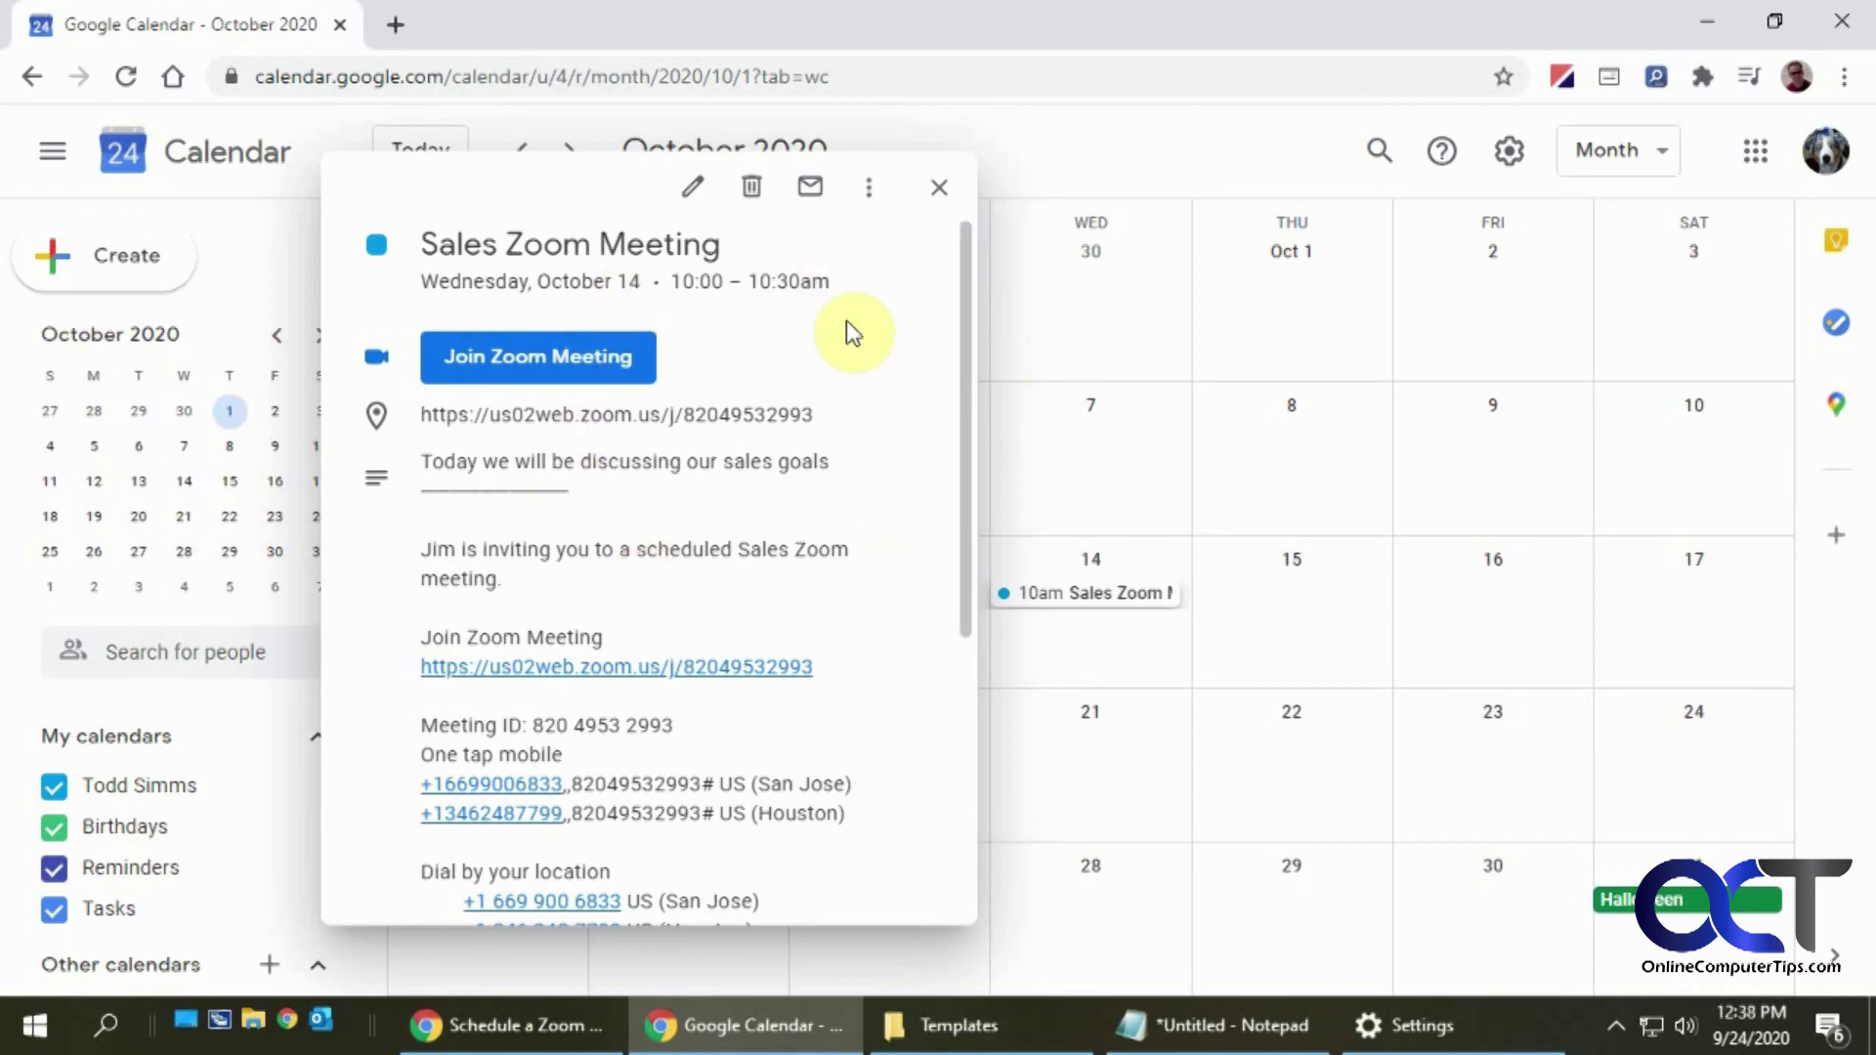
{"action": "left_click", "coordinate": [1119, 463]}
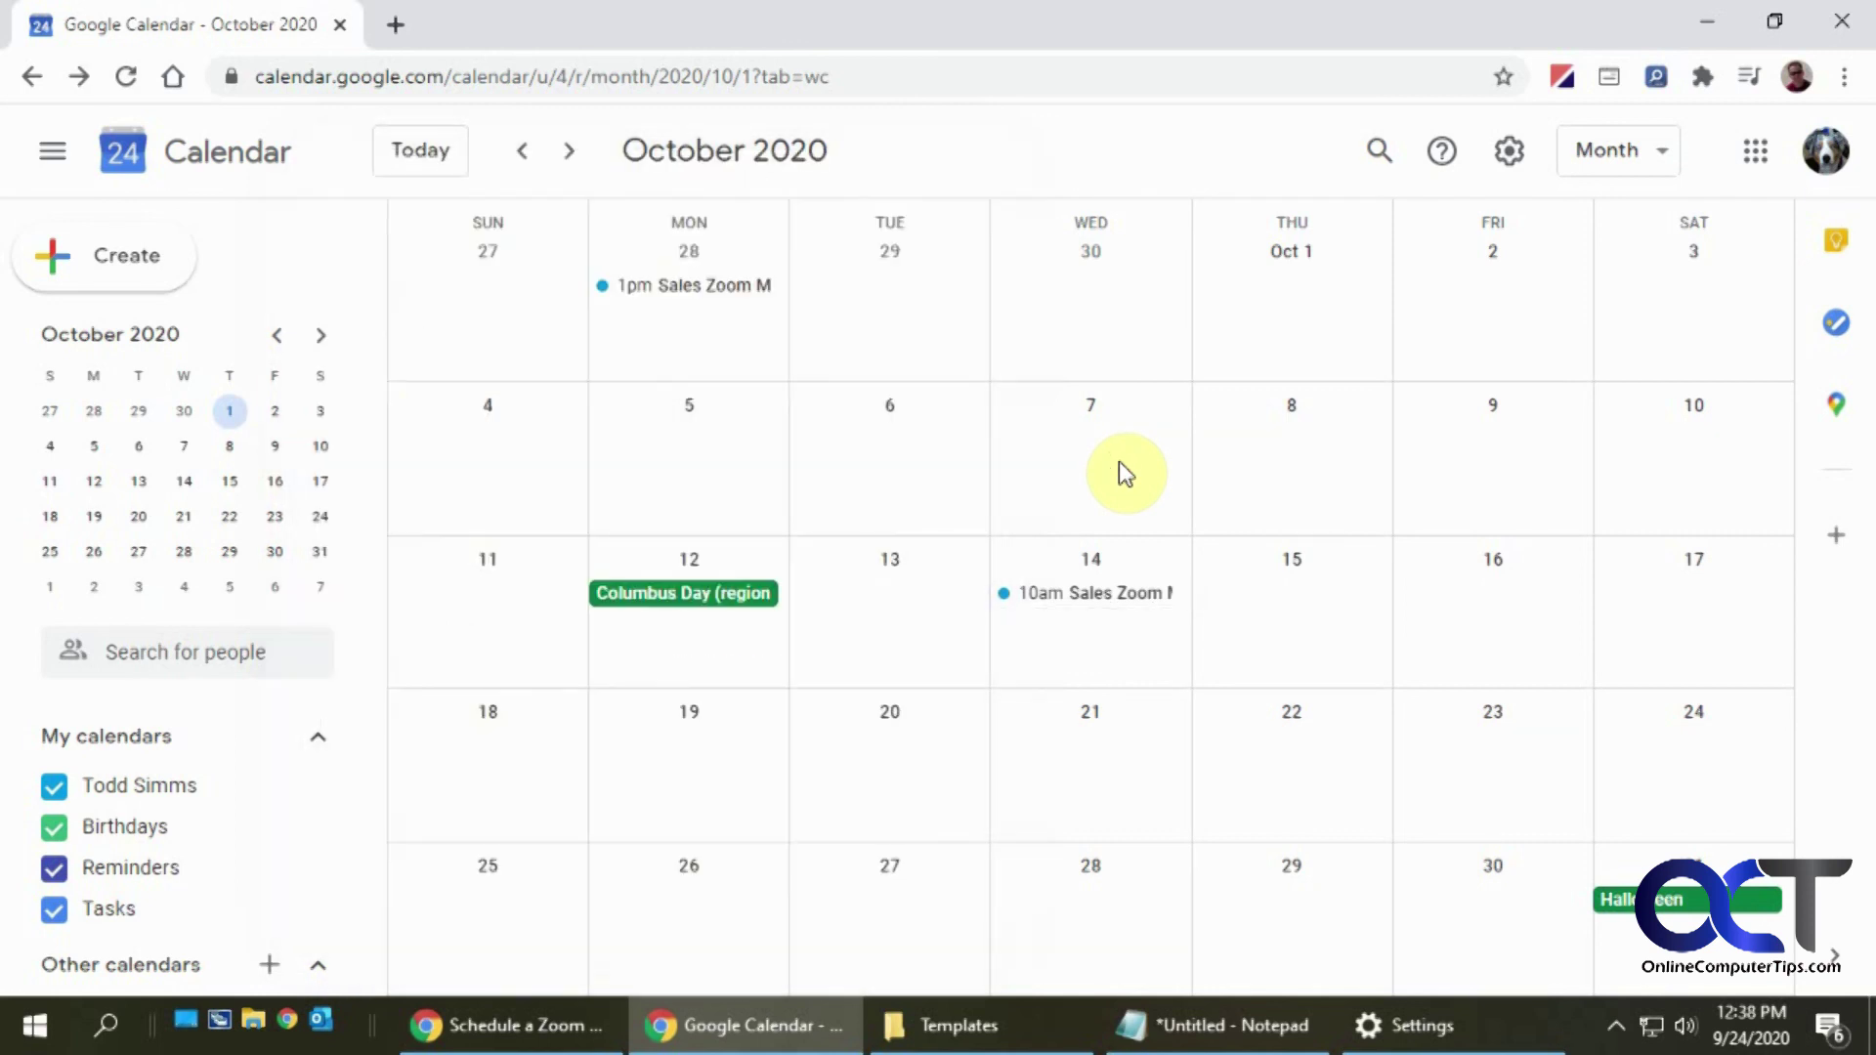